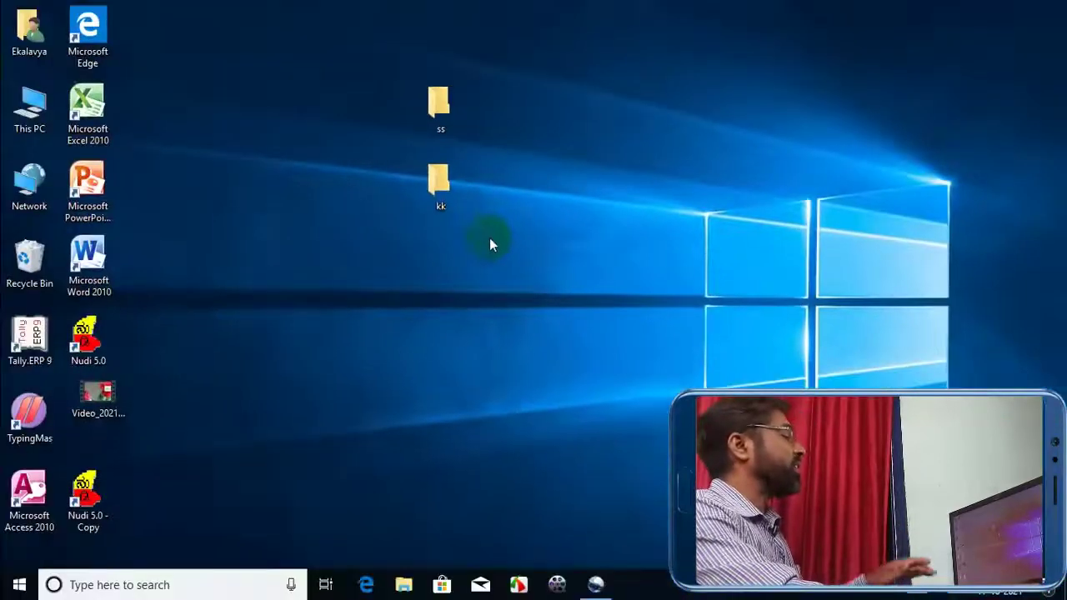
Hide the ss and kk desktop folders with the Hidden attribute, applying the change to the selected items, subfolders and files.
{"action": "left_click_drag", "start_coordinate": [489, 238], "coordinate": [408, 75]}
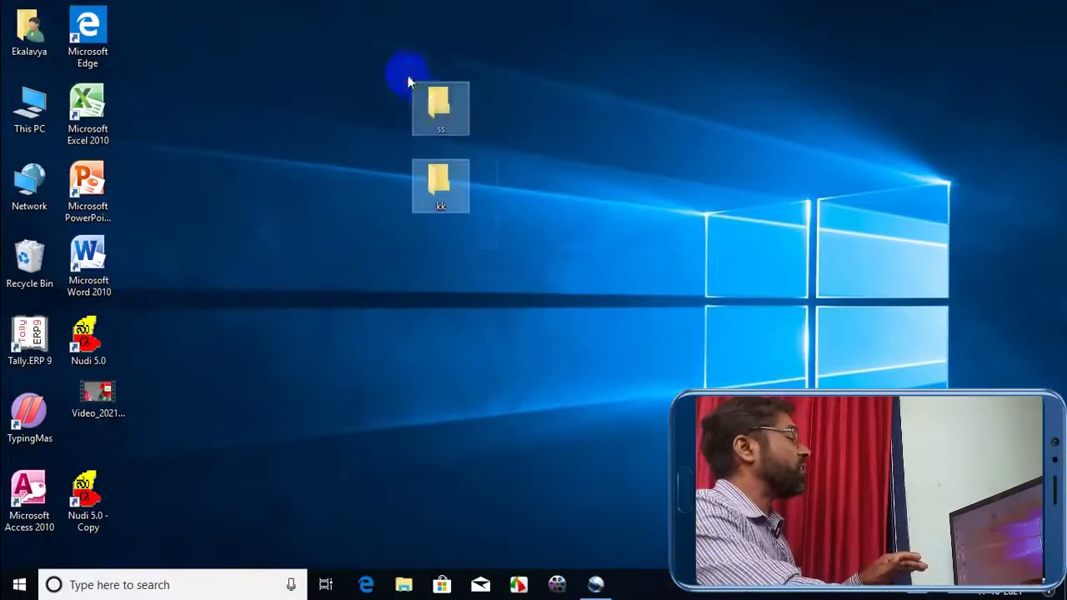
{"action": "right_click", "coordinate": [432, 99]}
{"action": "left_click", "coordinate": [482, 326]}
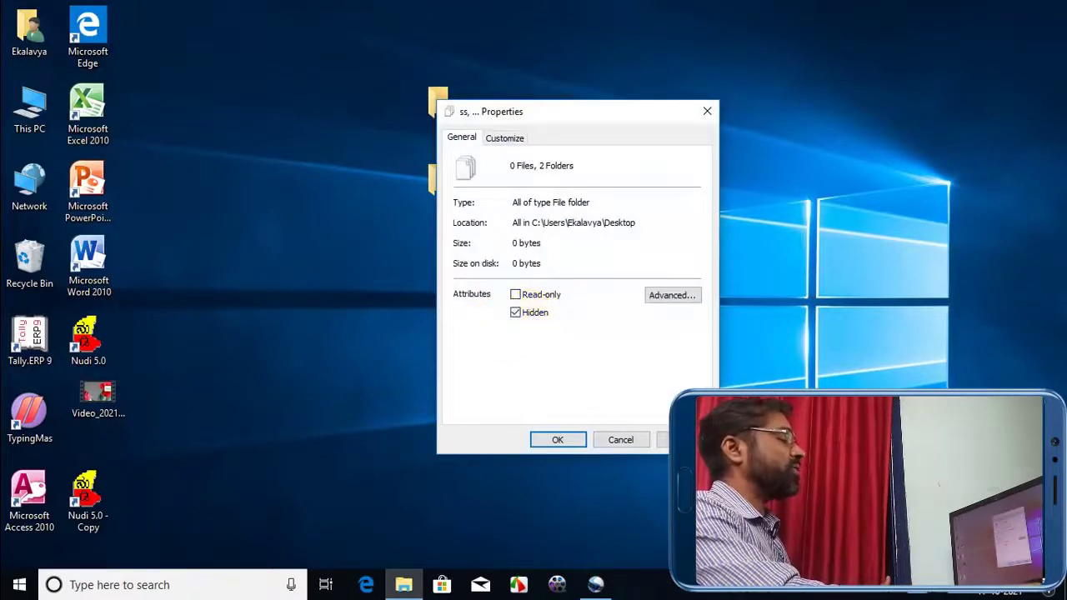
{"action": "left_click", "coordinate": [680, 438]}
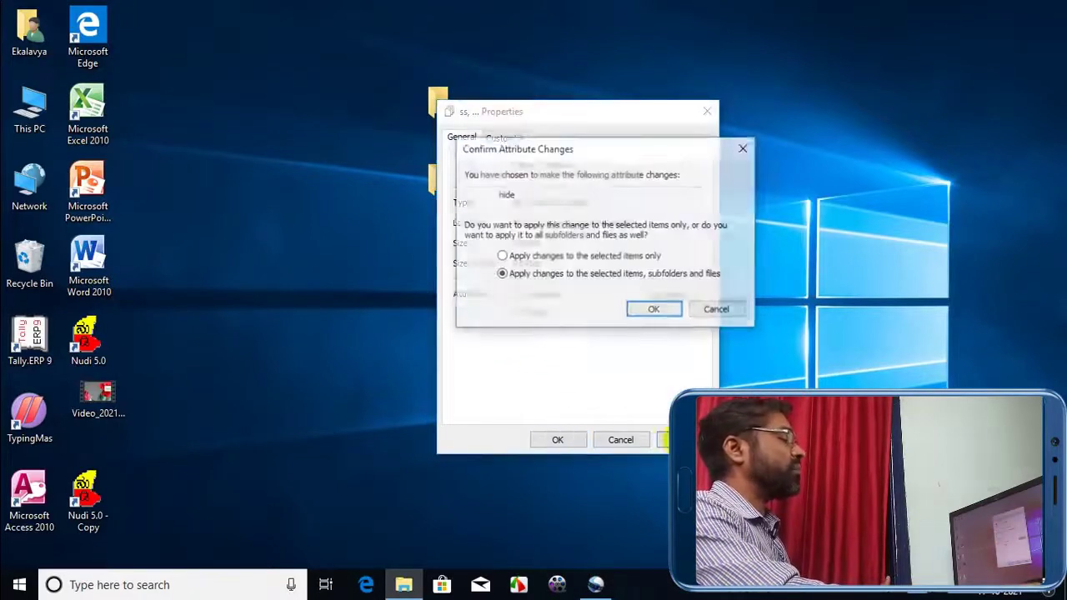
{"action": "left_click", "coordinate": [655, 310]}
{"action": "left_click", "coordinate": [558, 441]}
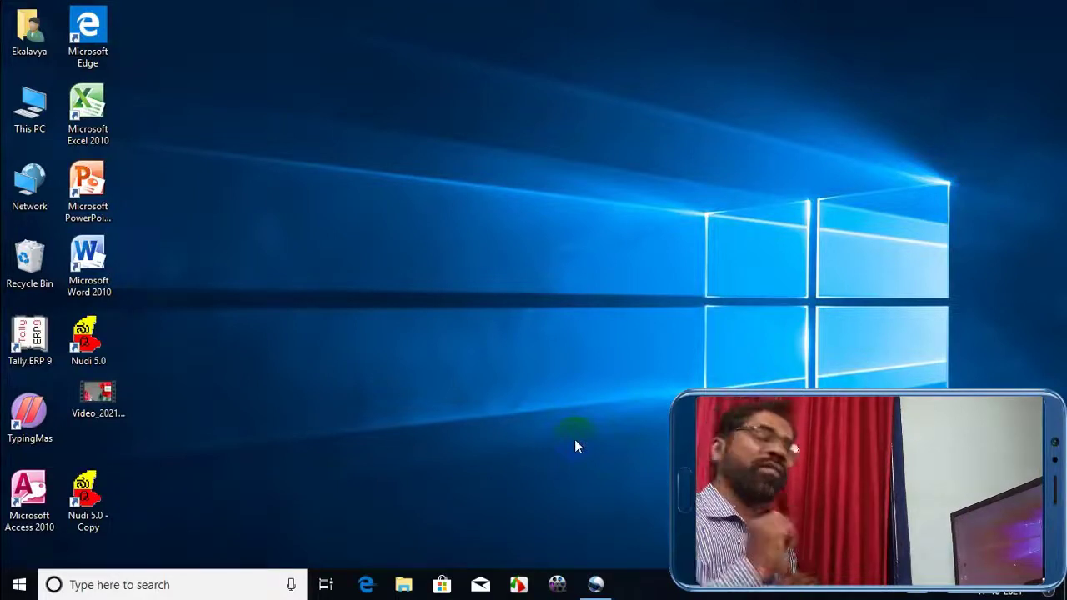
Open Command Prompt and change to the desktop directory with "cd desktop".
{"action": "left_click", "coordinate": [141, 587]}
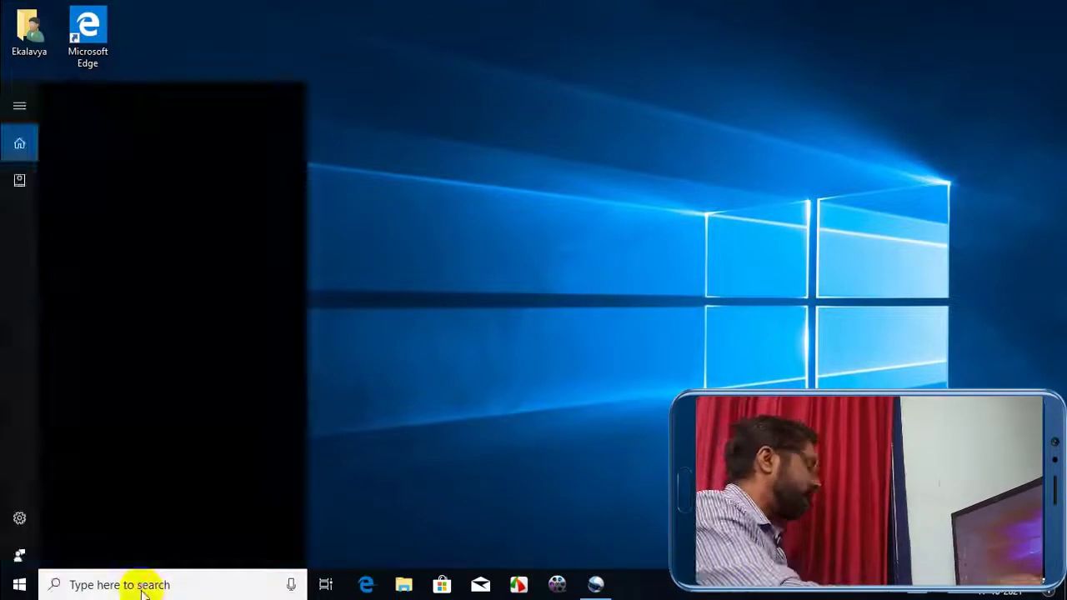
{"action": "type", "text": "cmd"}
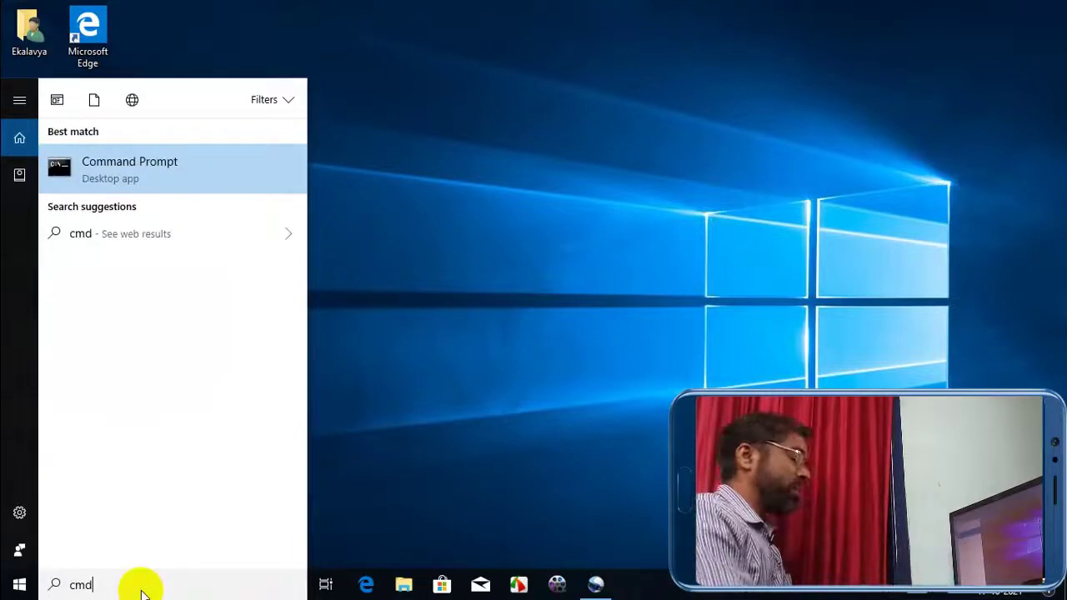
{"action": "key", "text": "Return"}
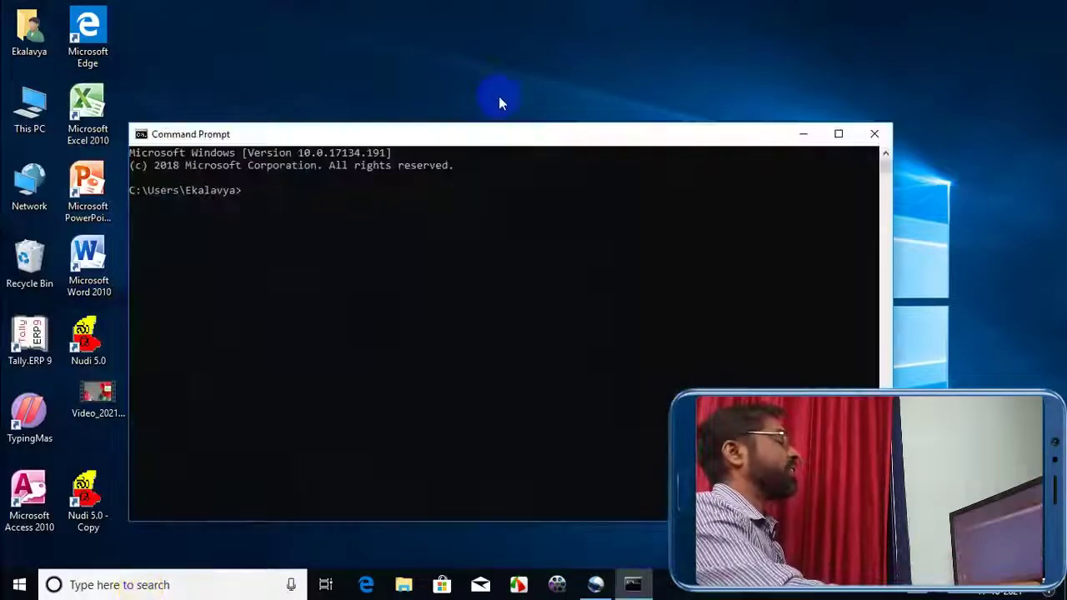
{"action": "left_click_drag", "start_coordinate": [510, 143], "coordinate": [501, 67]}
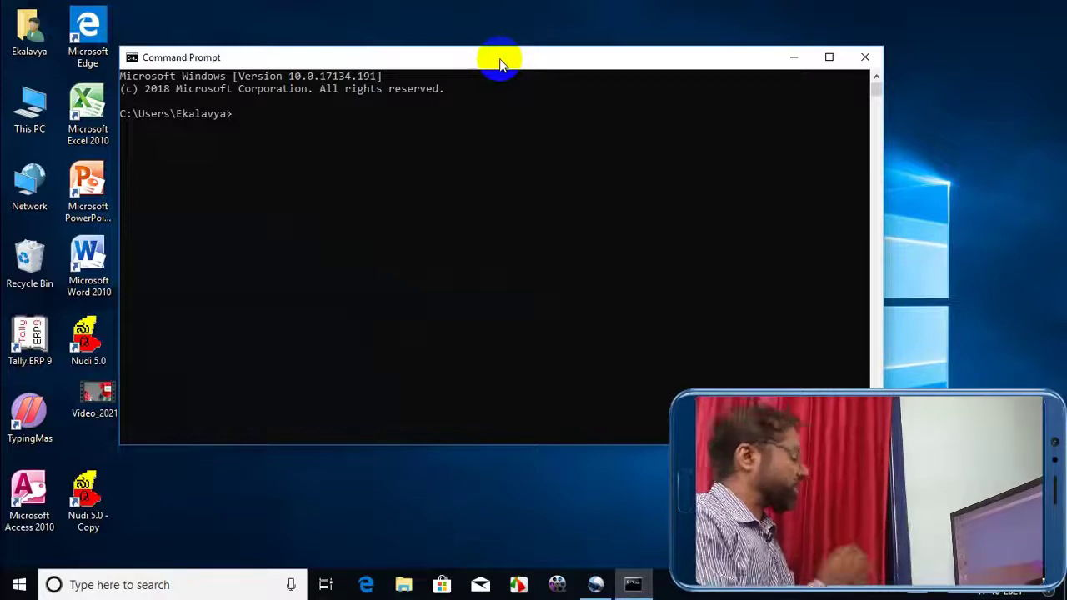
{"action": "type", "text": "de"}
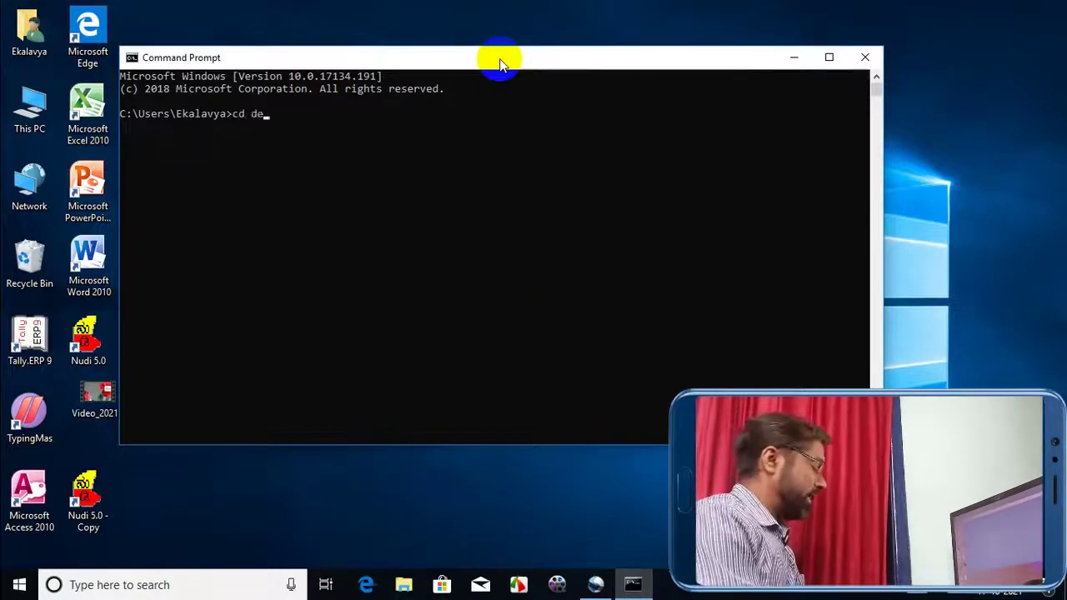
{"action": "type", "text": "sktop"}
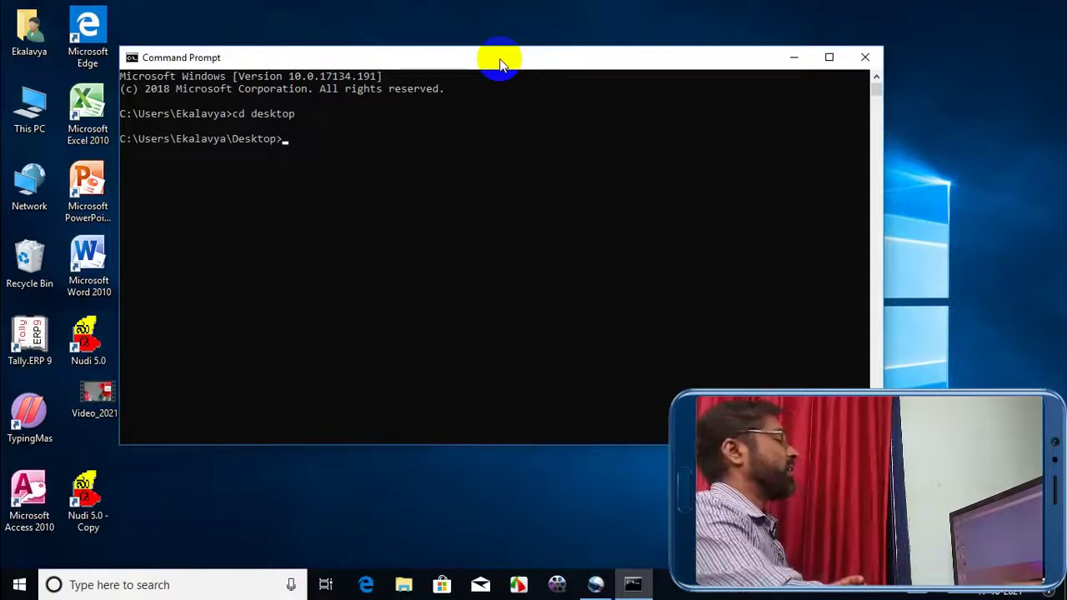
Run "attrib -s -h *.* /s /d" in the desktop directory to unhide its folders, and close Command Prompt.
{"action": "left_click_drag", "start_coordinate": [510, 65], "coordinate": [656, 204]}
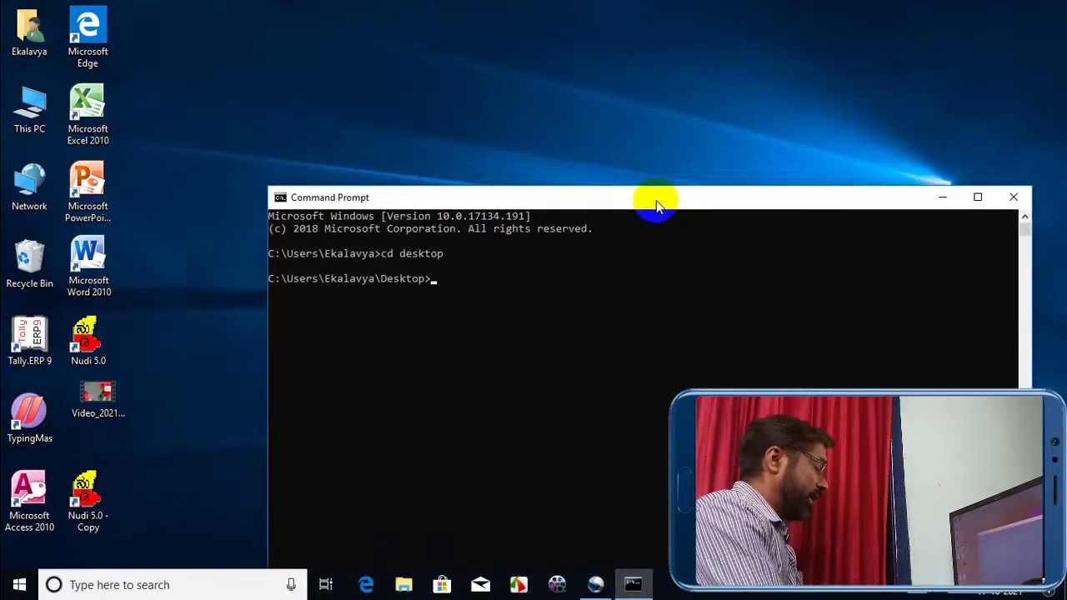
{"action": "type", "text": "attr"}
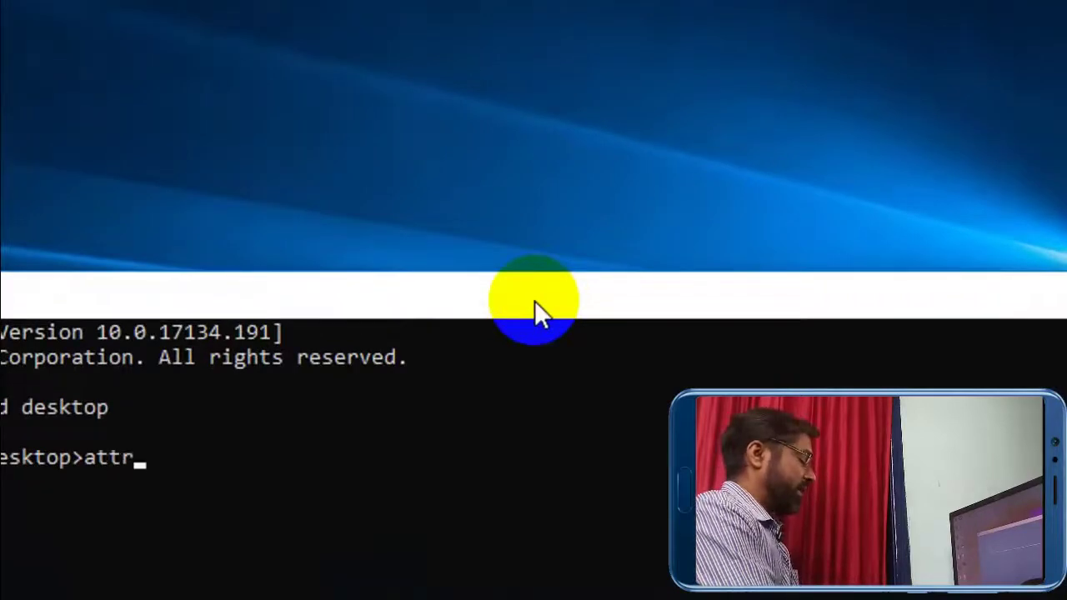
{"action": "type", "text": "ib "}
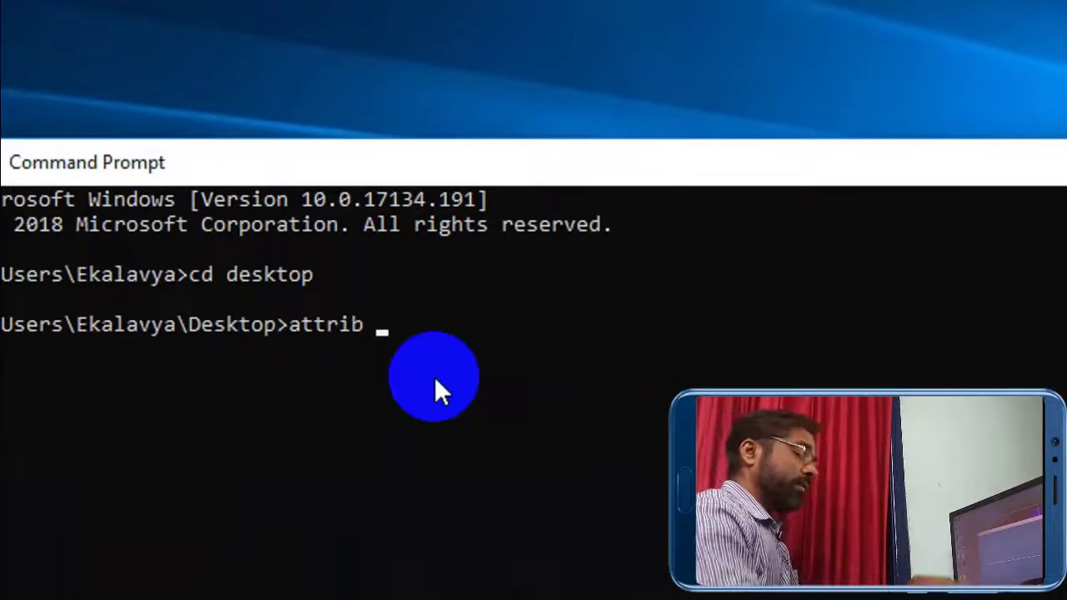
{"action": "type", "text": "-"}
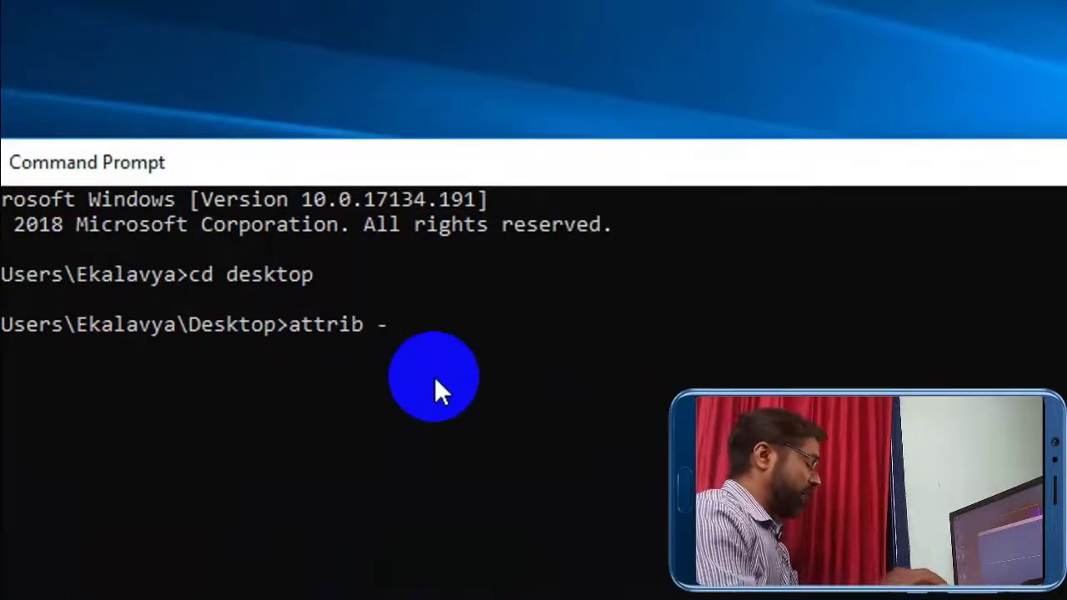
{"action": "type", "text": "s -h"}
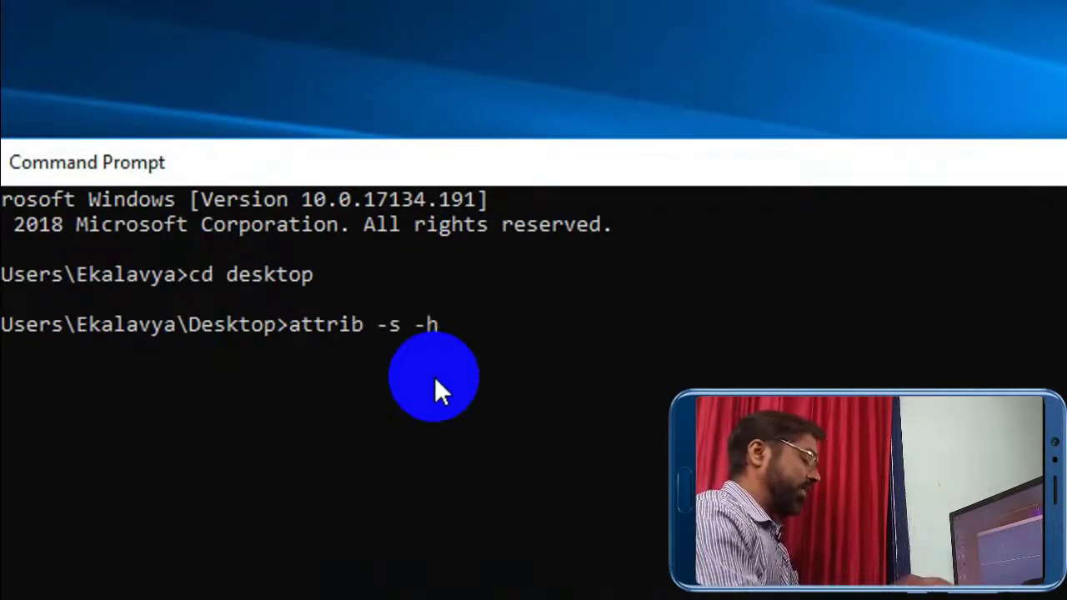
{"action": "type", "text": " *."}
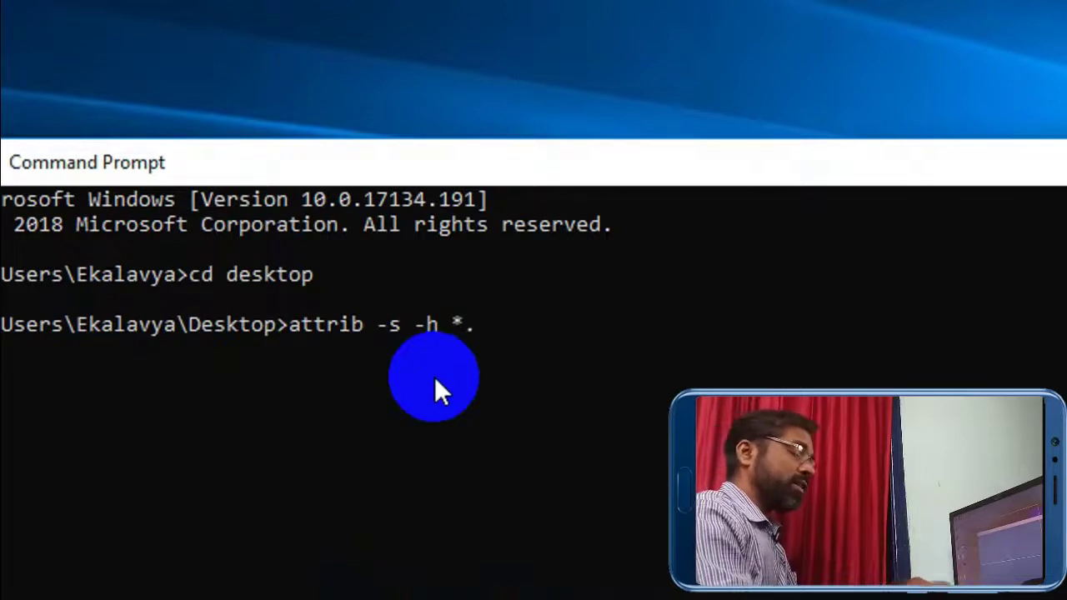
{"action": "type", "text": "* /s"}
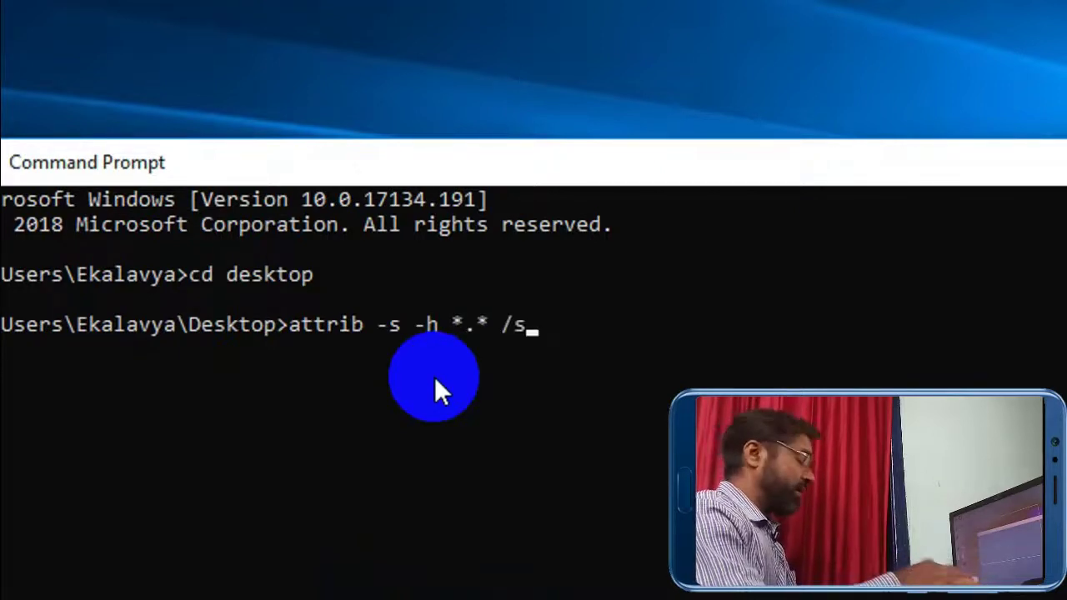
{"action": "type", "text": " /d"}
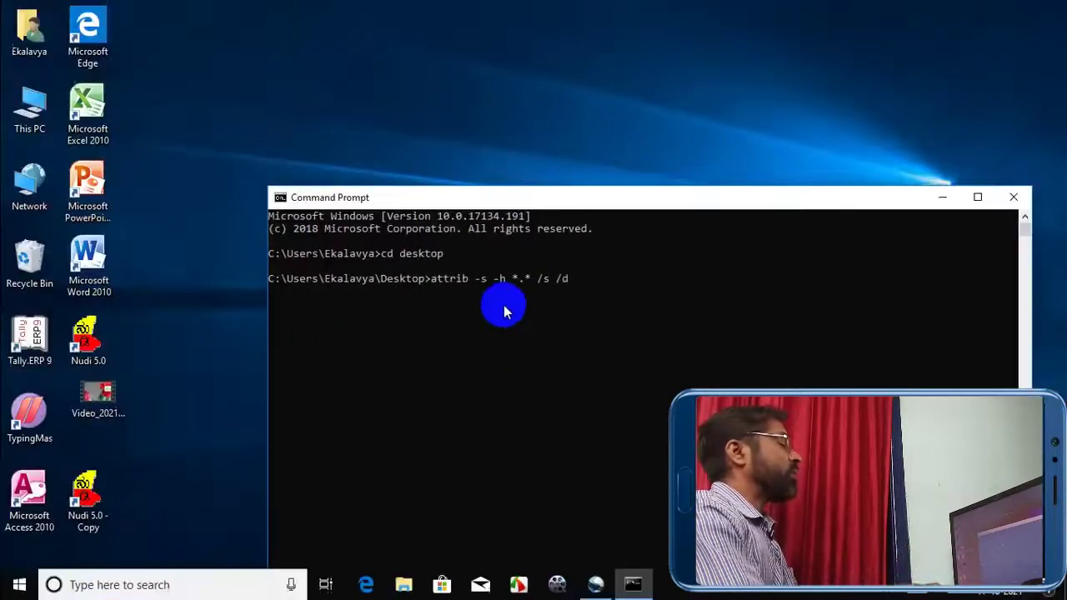
{"action": "key", "text": "Return"}
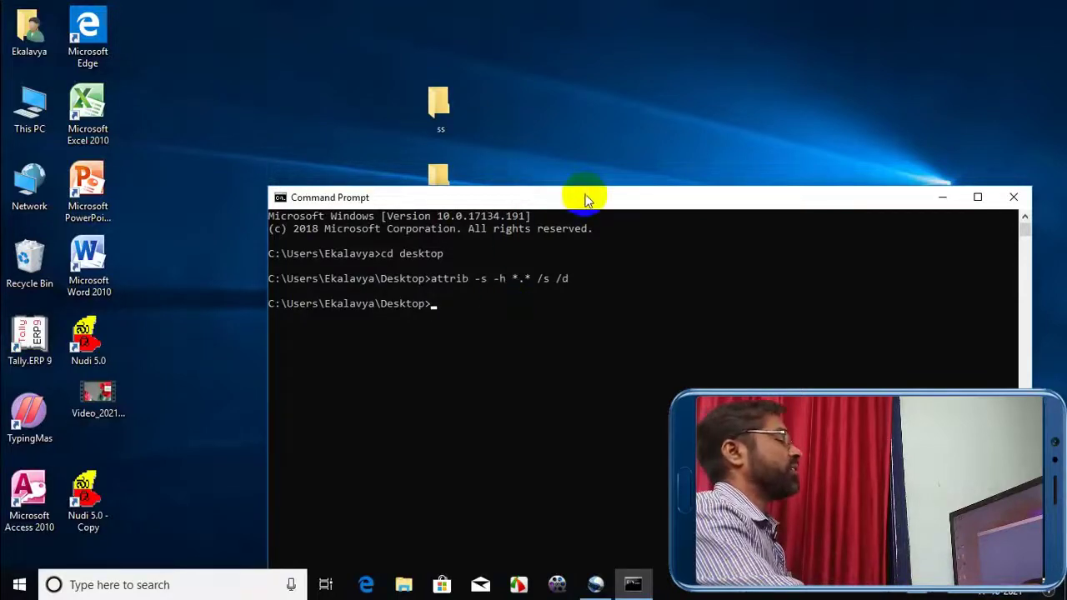
{"action": "left_click_drag", "start_coordinate": [584, 198], "coordinate": [595, 231]}
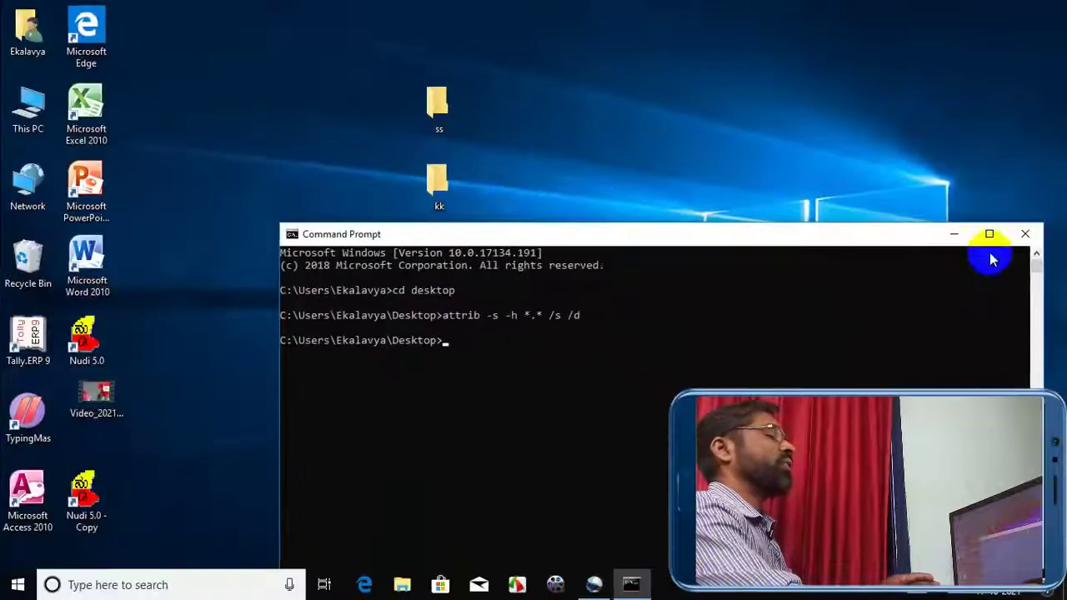
{"action": "left_click", "coordinate": [1026, 233]}
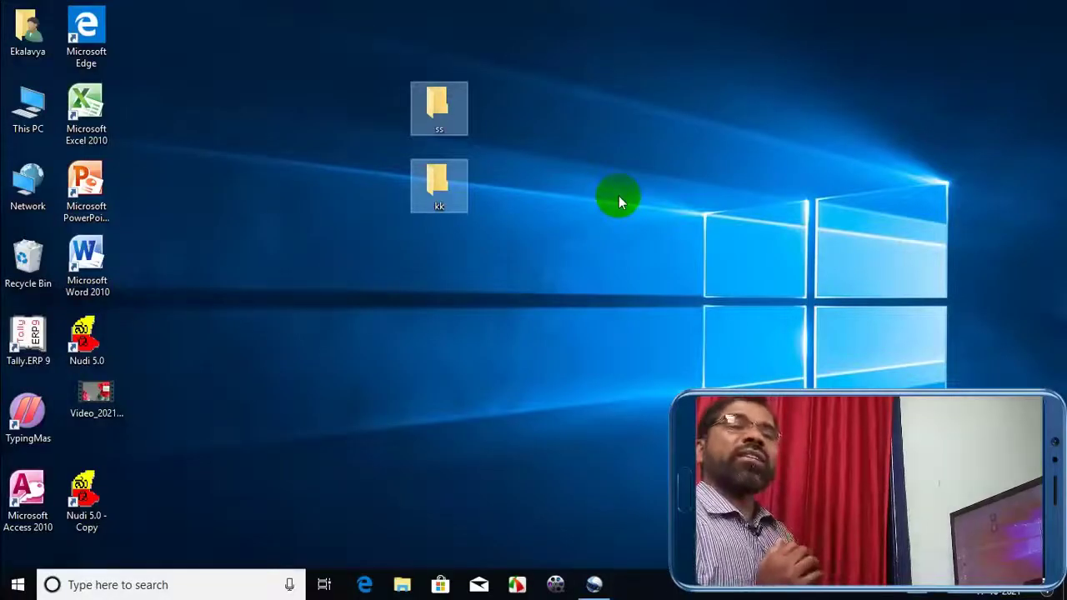
Turn on the Hidden attribute again for both the kk and ss folders on the desktop.
{"action": "left_click", "coordinate": [564, 181]}
{"action": "left_click_drag", "start_coordinate": [562, 181], "coordinate": [382, 90]}
{"action": "right_click", "coordinate": [441, 192]}
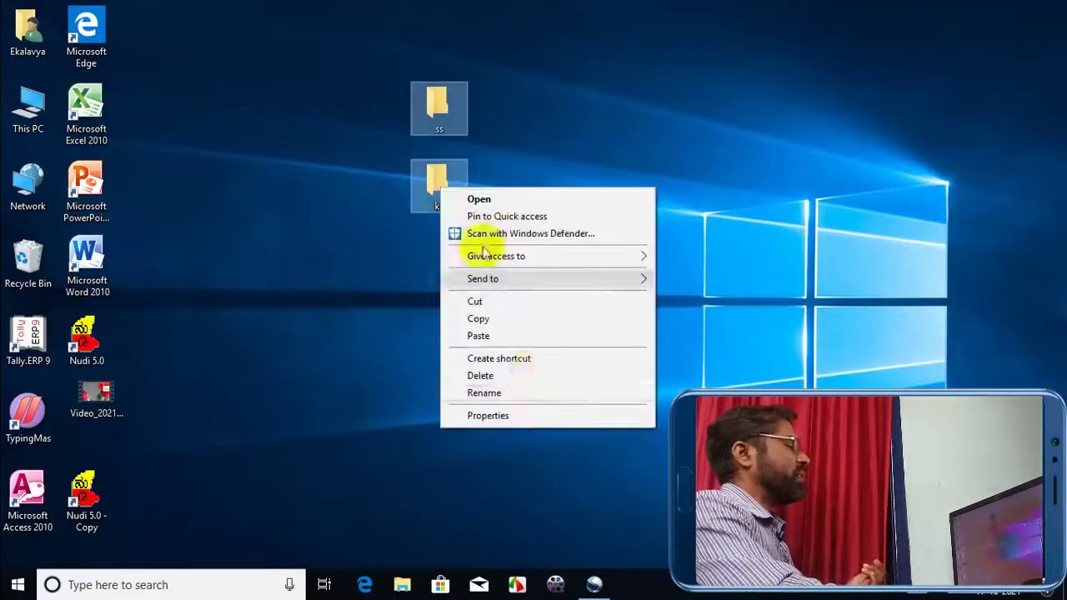
{"action": "left_click", "coordinate": [510, 414]}
{"action": "left_click", "coordinate": [525, 401]}
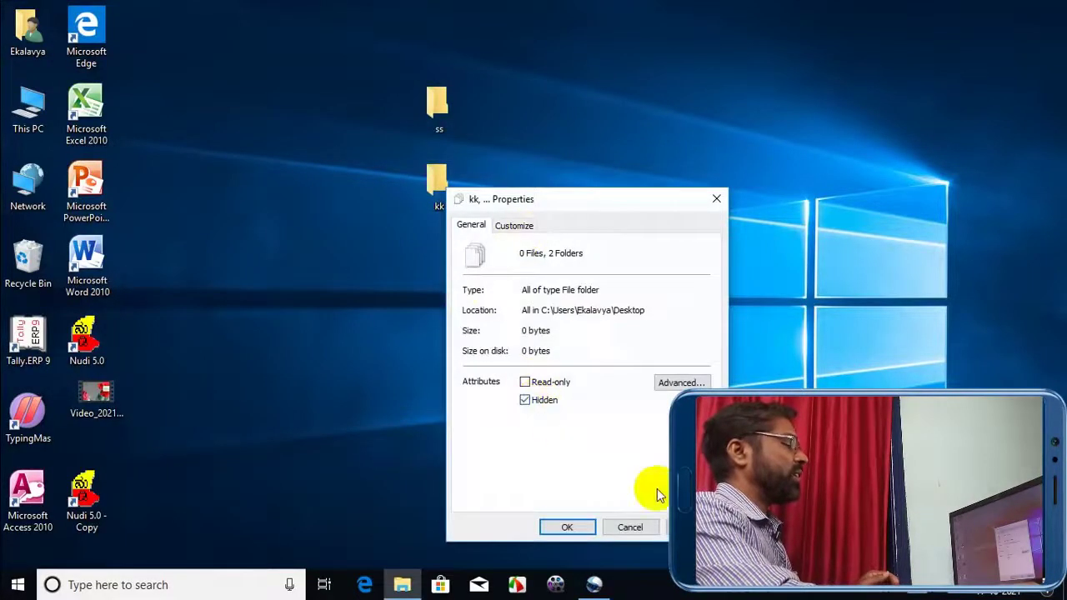
{"action": "left_click", "coordinate": [567, 527]}
{"action": "left_click", "coordinate": [667, 397]}
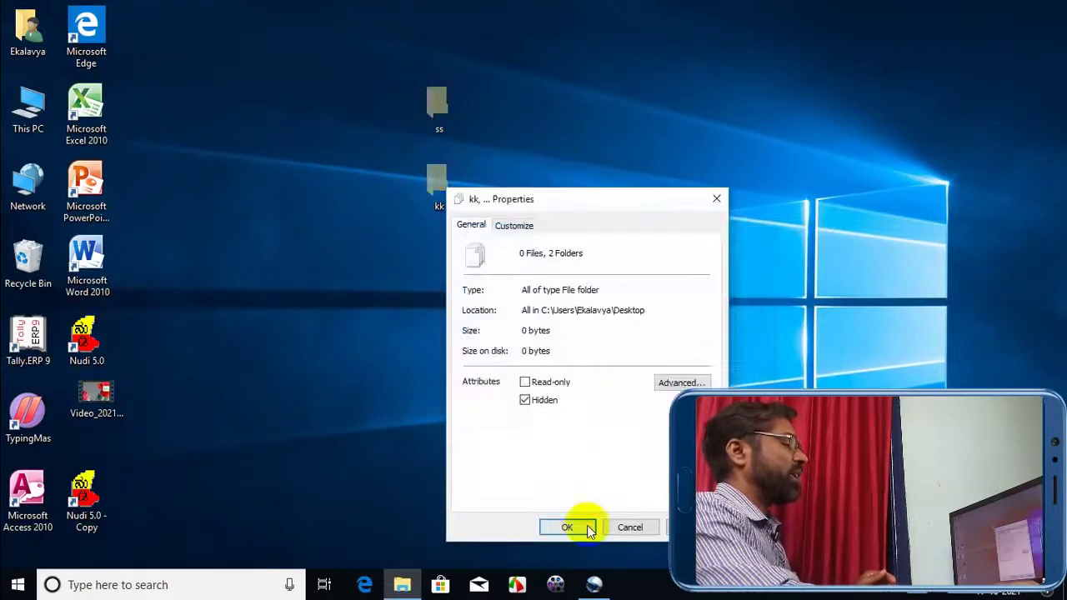
{"action": "left_click", "coordinate": [583, 525]}
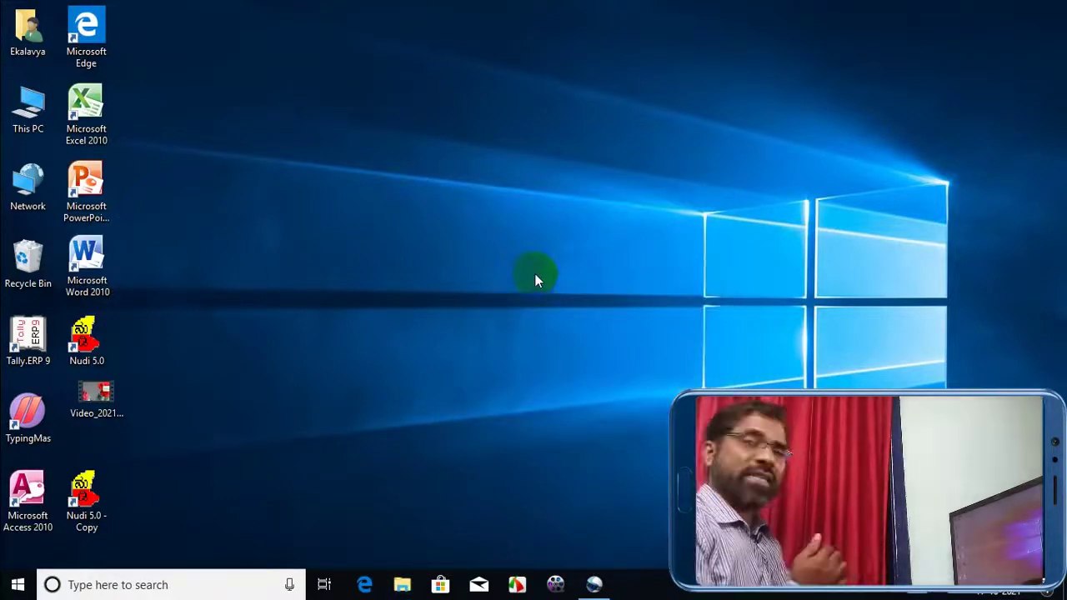
Open Control Panel and search it for "folder".
{"action": "left_click", "coordinate": [146, 585]}
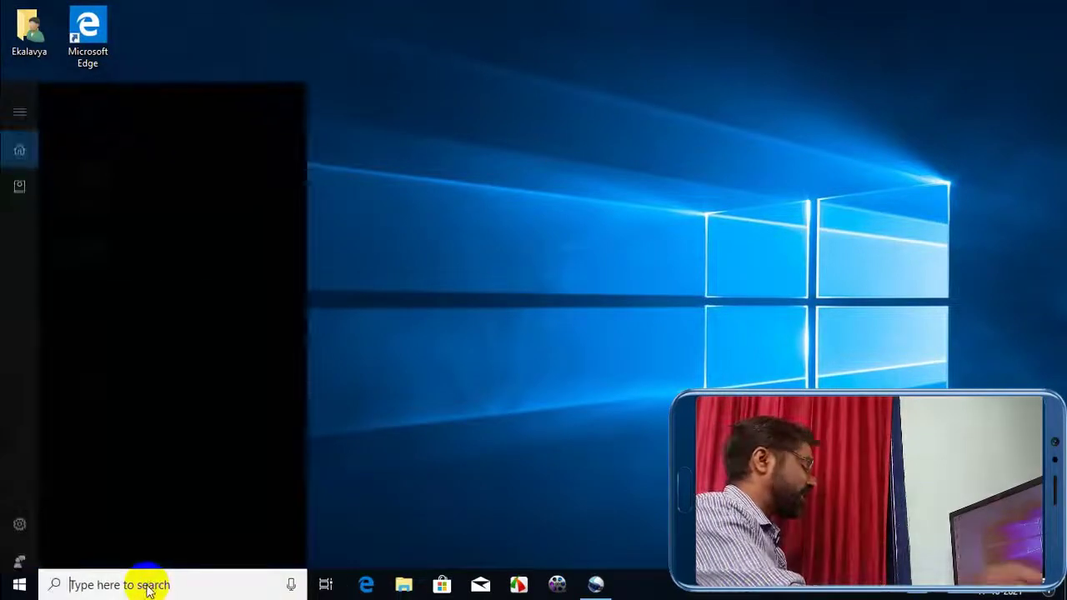
{"action": "type", "text": "control"}
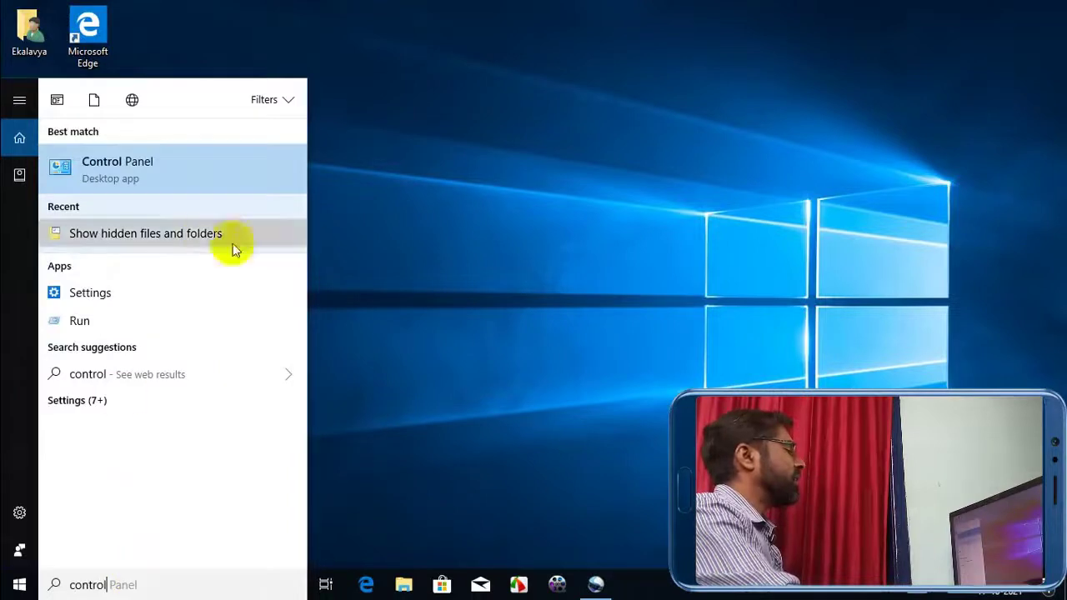
{"action": "left_click", "coordinate": [143, 165]}
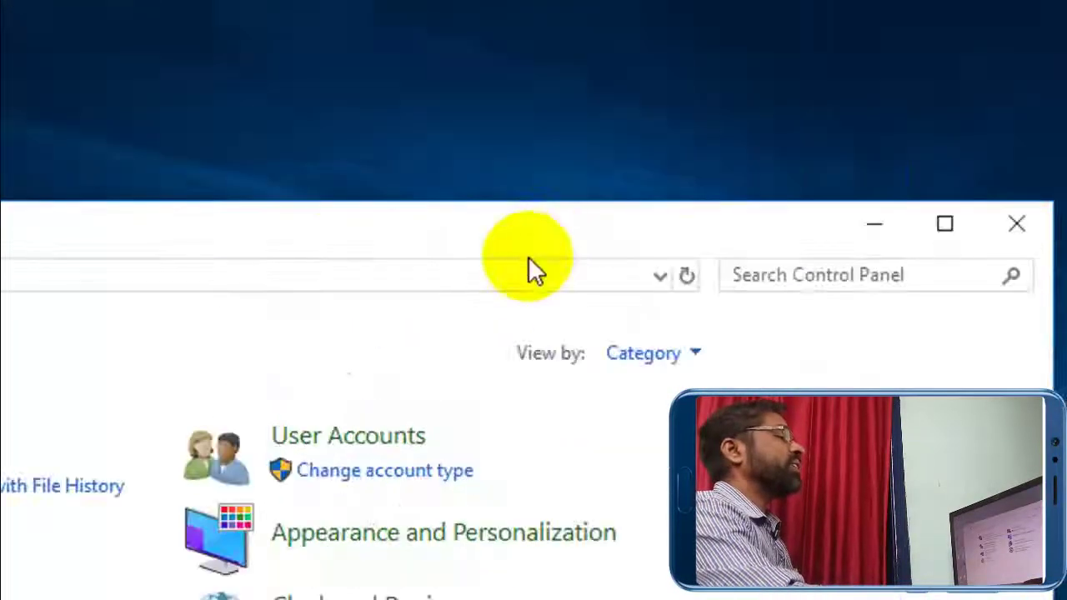
{"action": "left_click", "coordinate": [846, 136]}
{"action": "type", "text": "folder"}
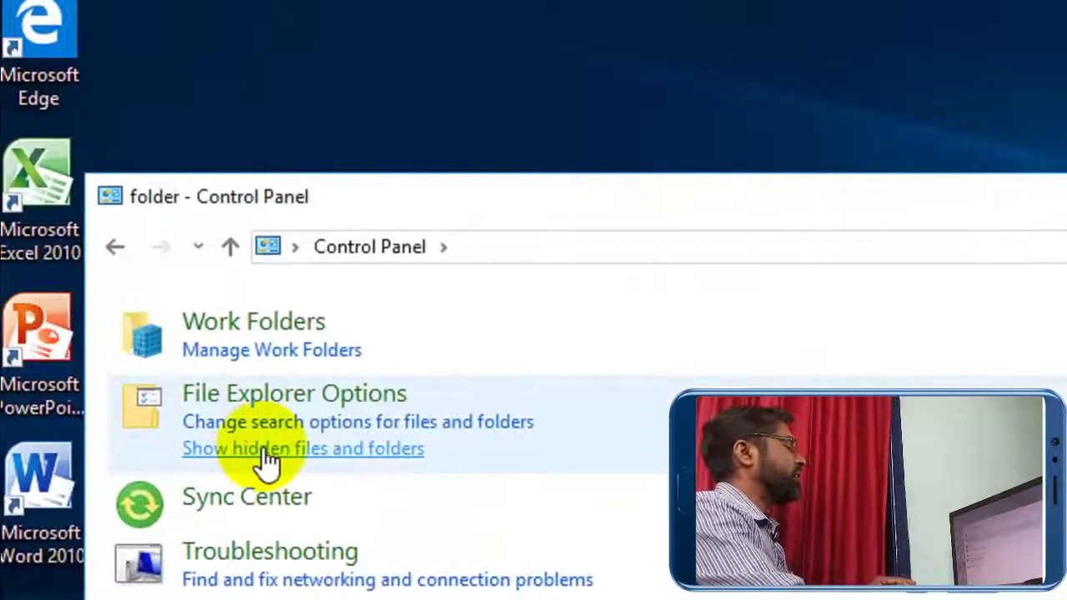
Set File Explorer Options to show hidden files, folders, and drives, and close Control Panel.
{"action": "left_click", "coordinate": [268, 454]}
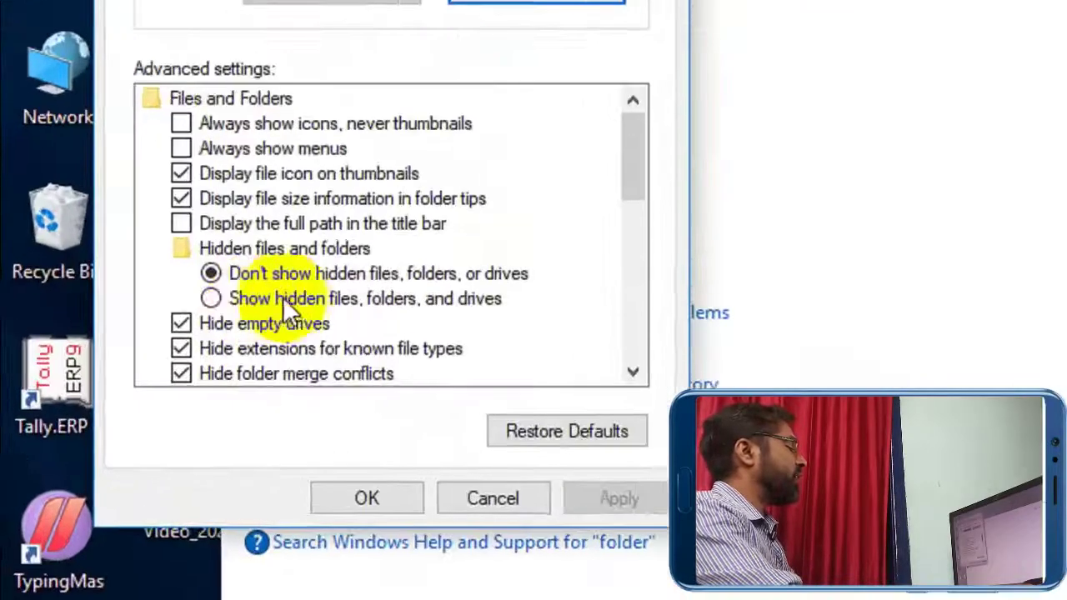
{"action": "left_click", "coordinate": [153, 299]}
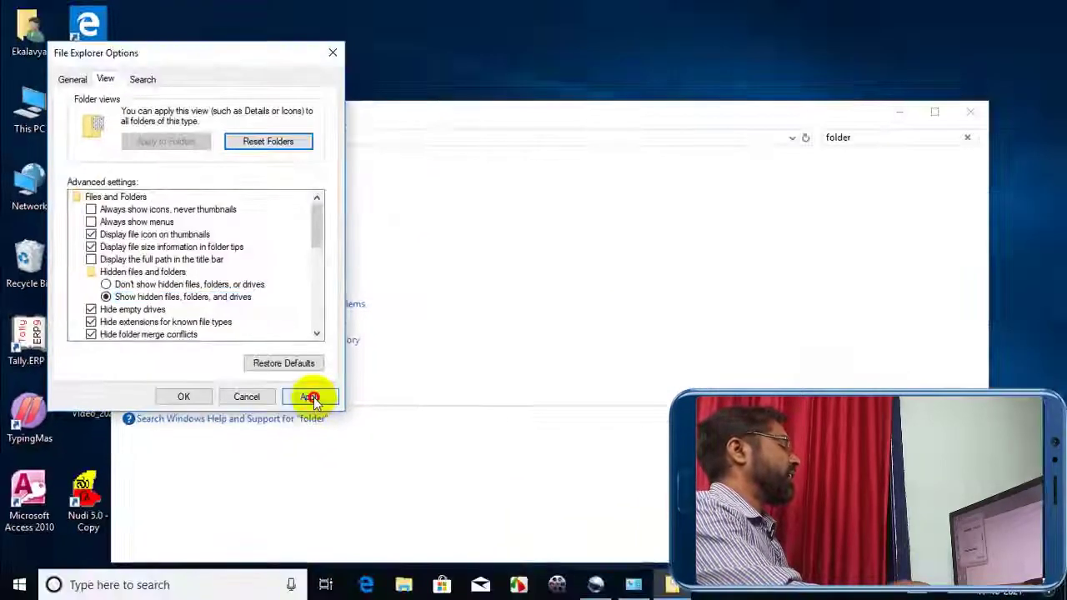
{"action": "left_click", "coordinate": [414, 410]}
{"action": "left_click", "coordinate": [273, 410]}
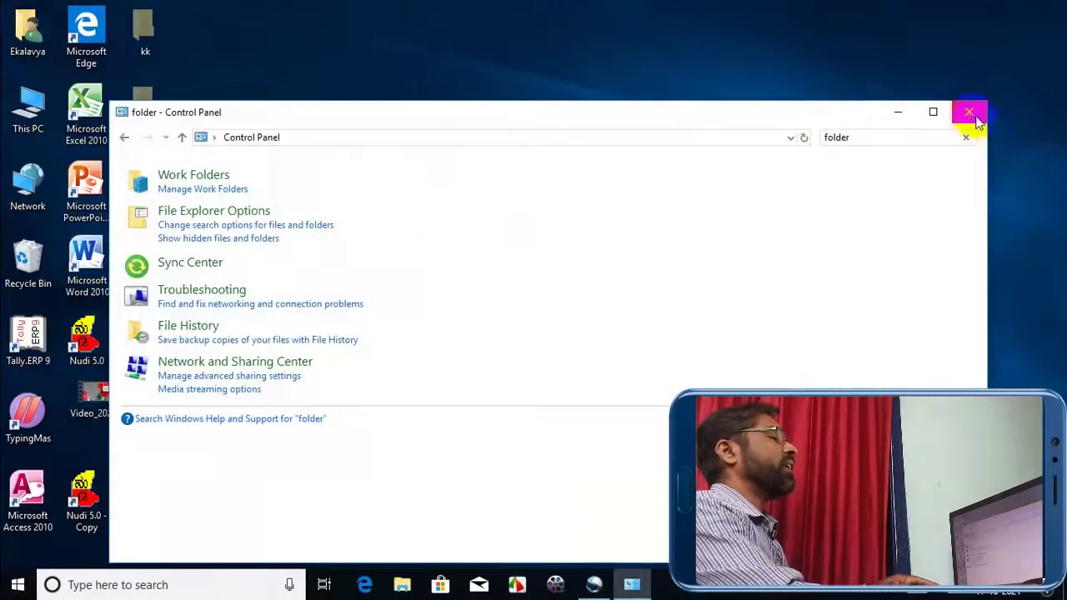
{"action": "left_click", "coordinate": [971, 111]}
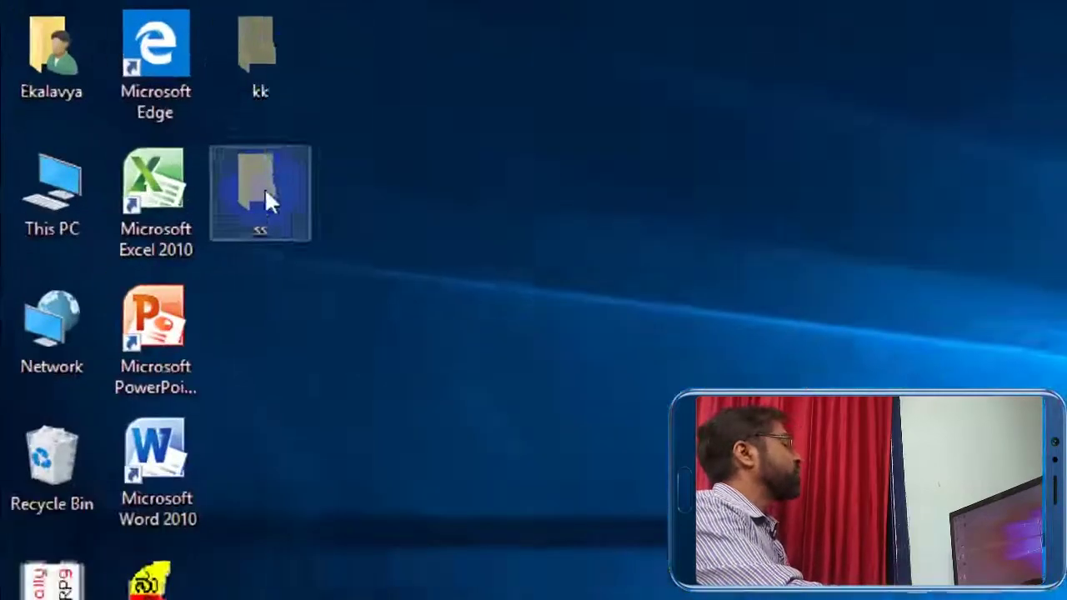
Clear the Hidden attribute for both the kk and ss desktop folders, applying the change to the selected items, subfolders and files.
{"action": "left_click", "coordinate": [155, 84]}
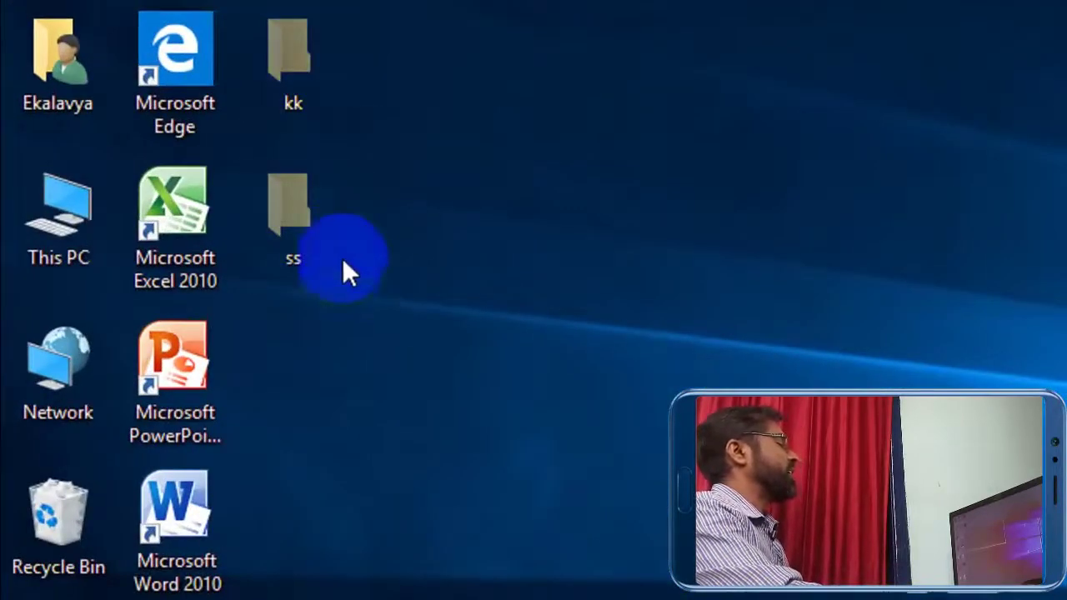
{"action": "left_click_drag", "start_coordinate": [379, 333], "coordinate": [285, 11]}
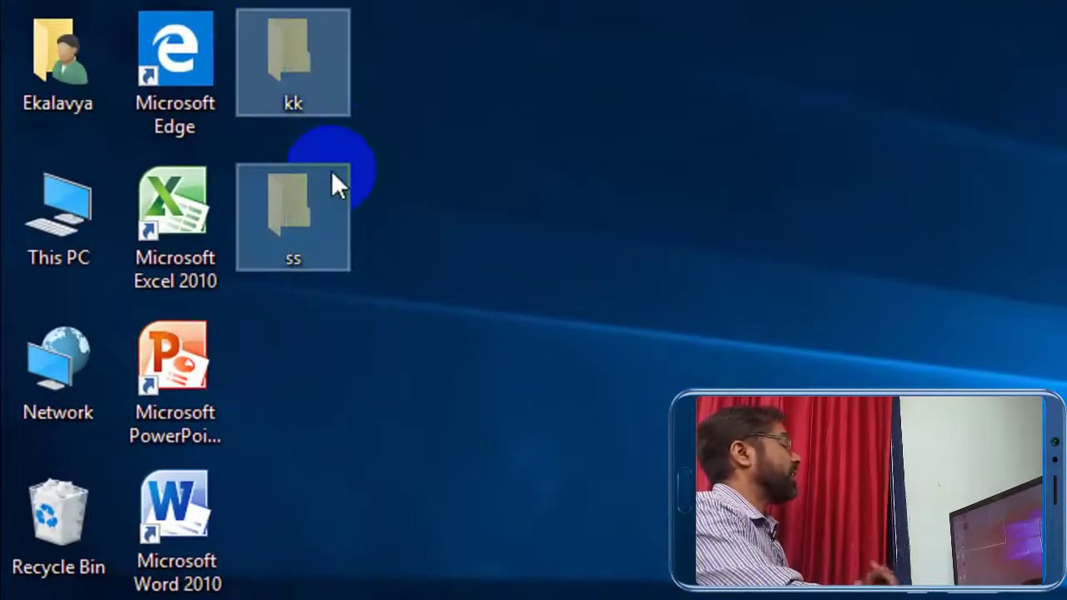
{"action": "right_click", "coordinate": [301, 67]}
{"action": "left_click", "coordinate": [433, 525]}
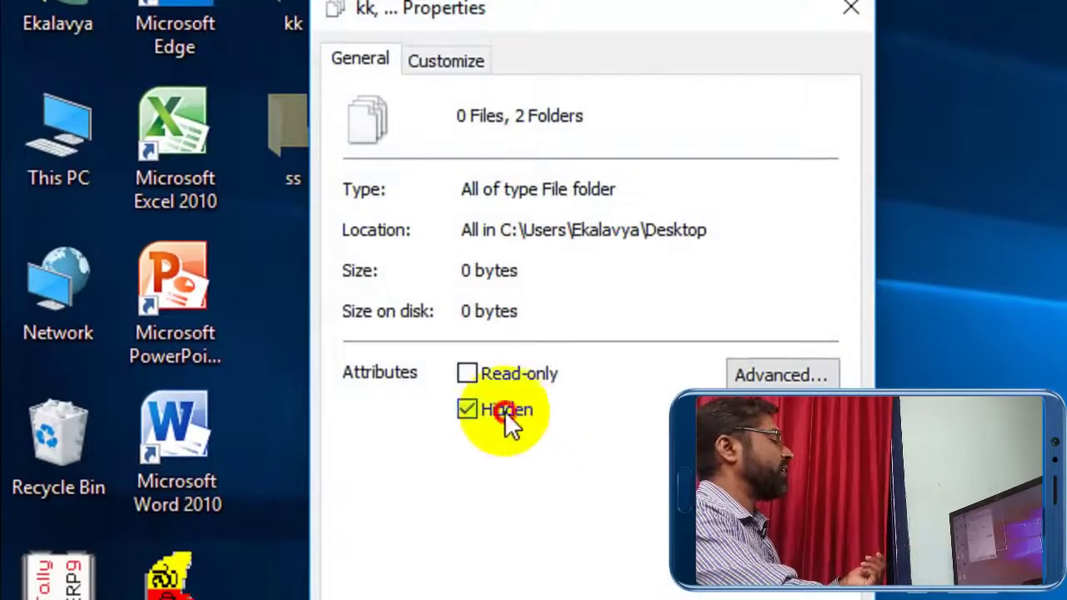
{"action": "left_click", "coordinate": [504, 411]}
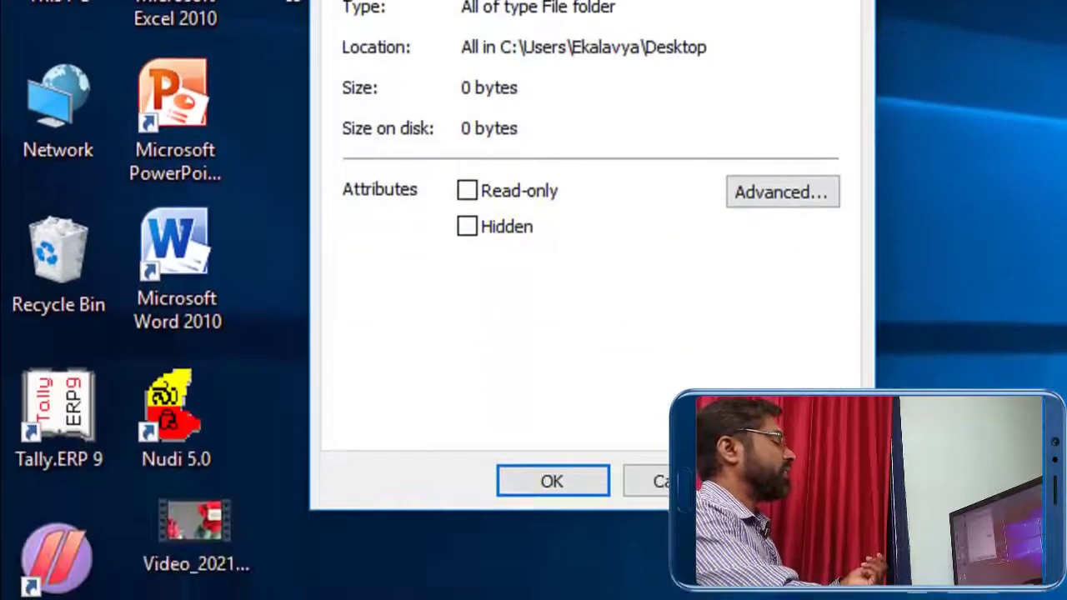
{"action": "left_click", "coordinate": [587, 482]}
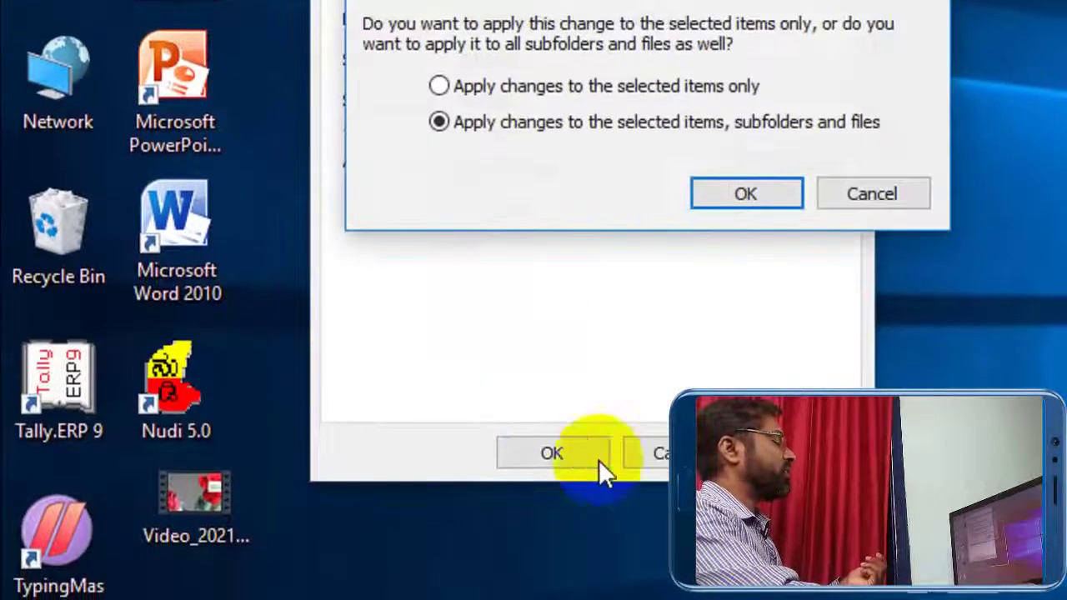
{"action": "left_click", "coordinate": [704, 201]}
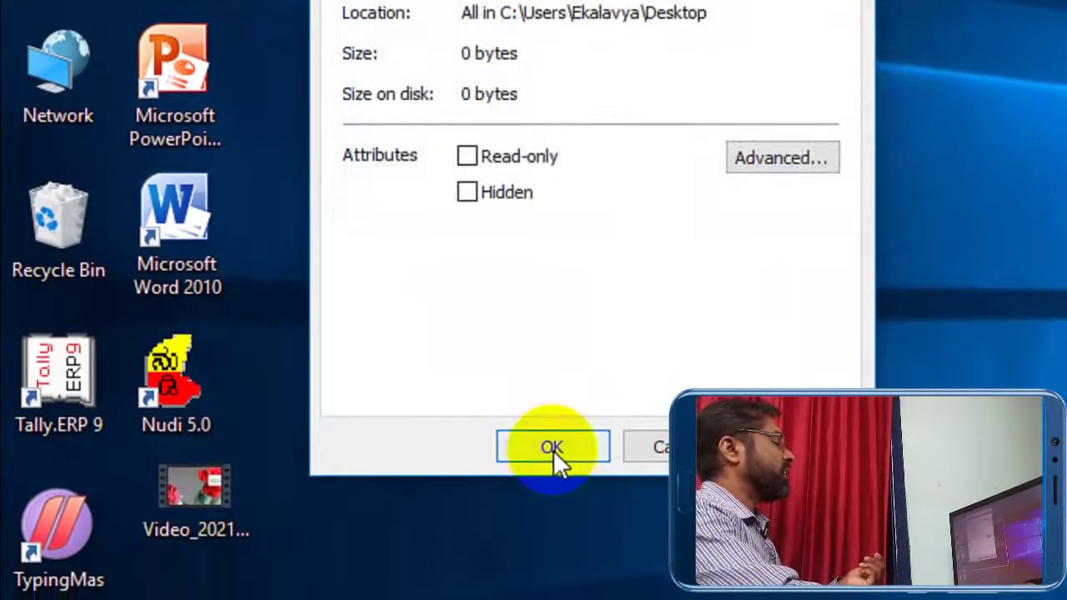
{"action": "left_click", "coordinate": [553, 448]}
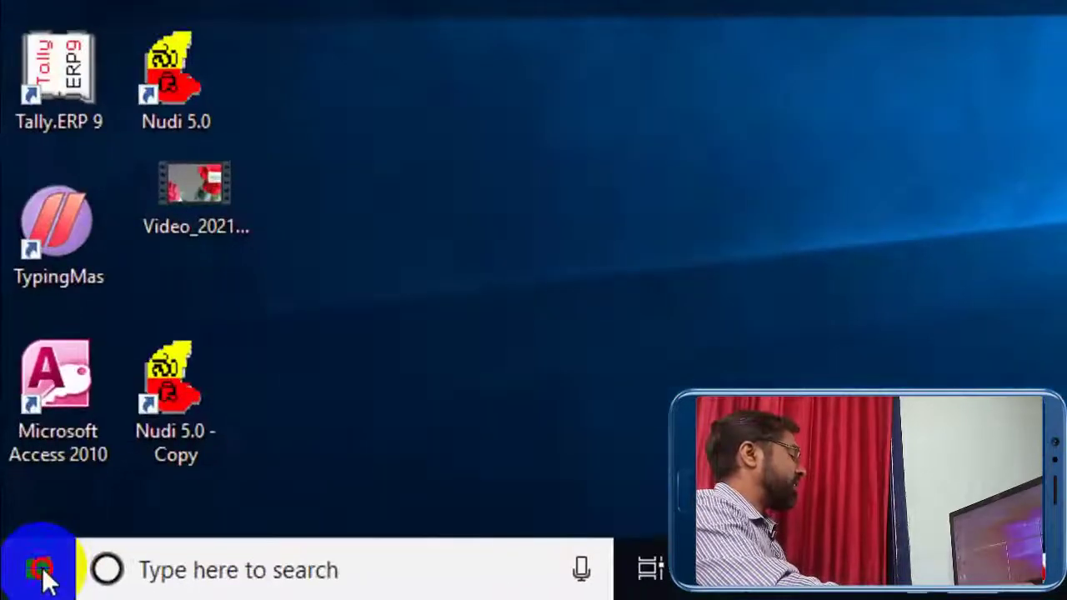
Turn off showing recently added apps and most used apps in the Start personalization settings, and check the Start menu.
{"action": "left_click", "coordinate": [41, 571]}
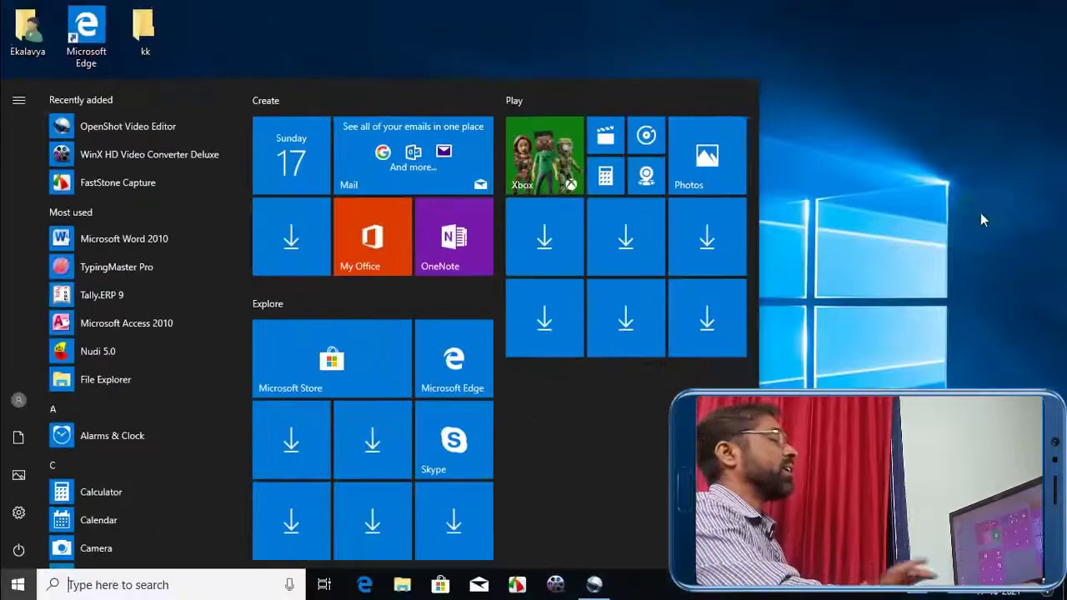
{"action": "left_click", "coordinate": [864, 154]}
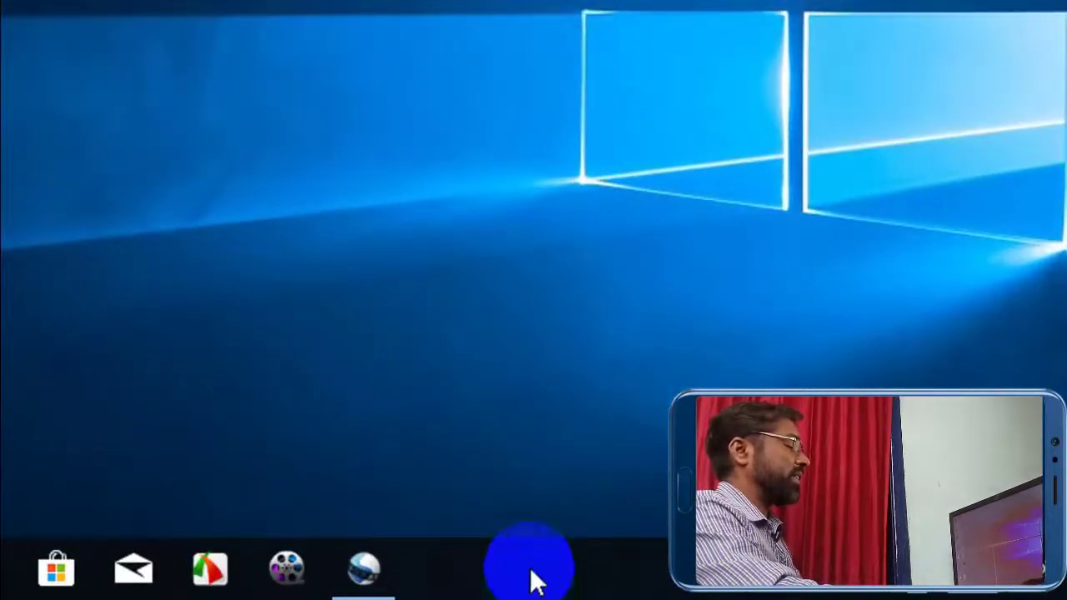
{"action": "right_click", "coordinate": [680, 590]}
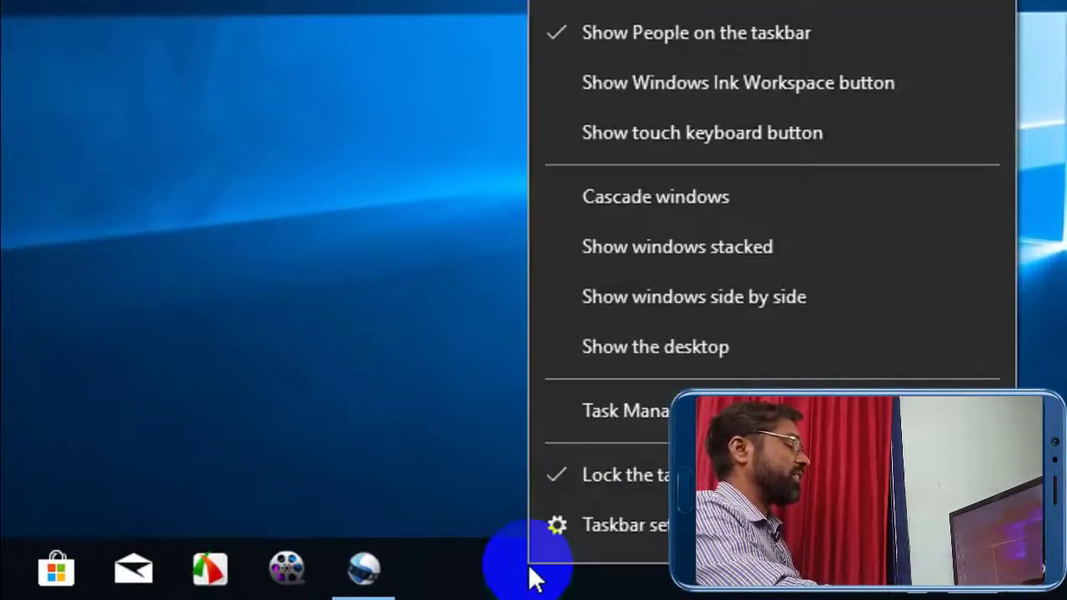
{"action": "left_click", "coordinate": [631, 525]}
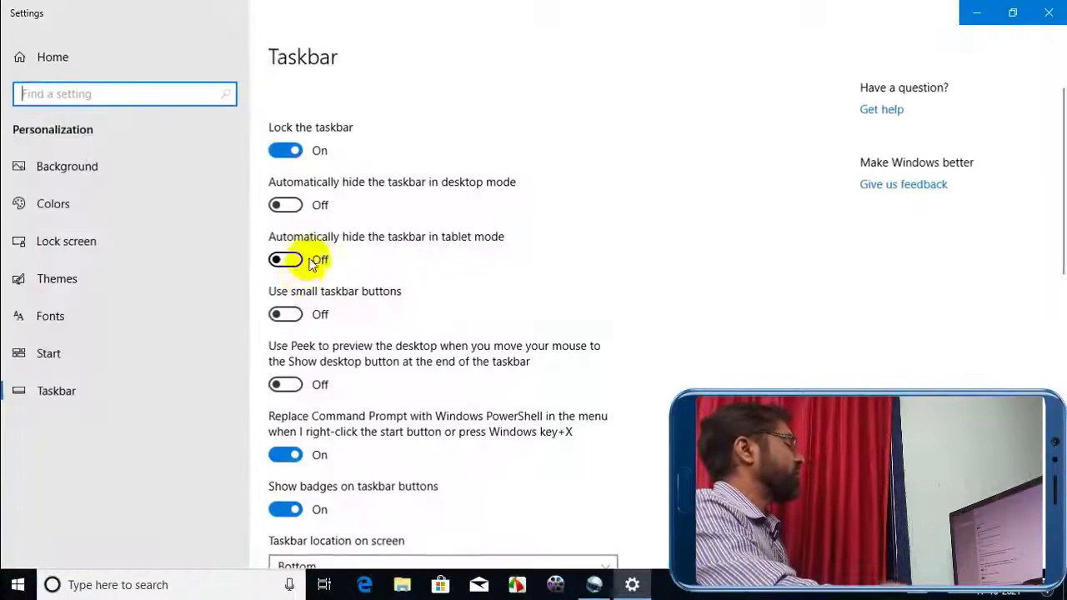
{"action": "left_click", "coordinate": [68, 397]}
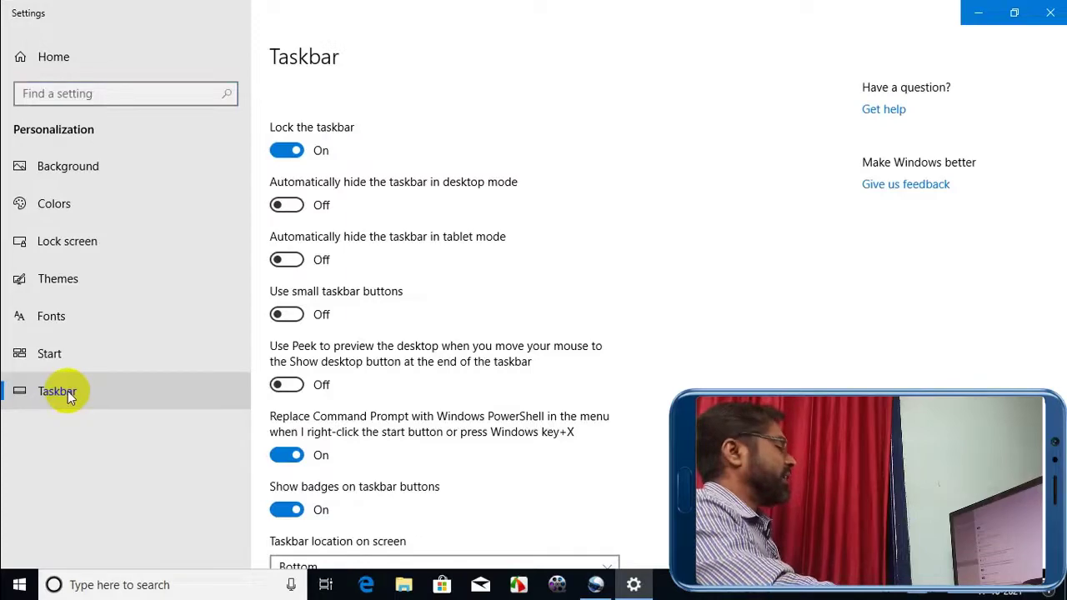
{"action": "left_click", "coordinate": [50, 357]}
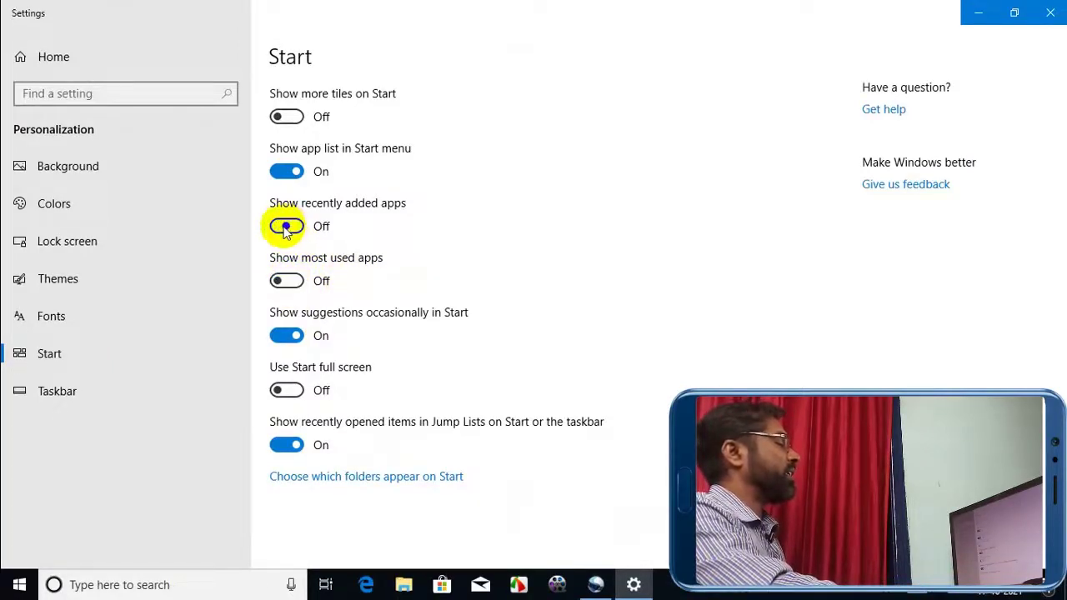
{"action": "left_click", "coordinate": [979, 12]}
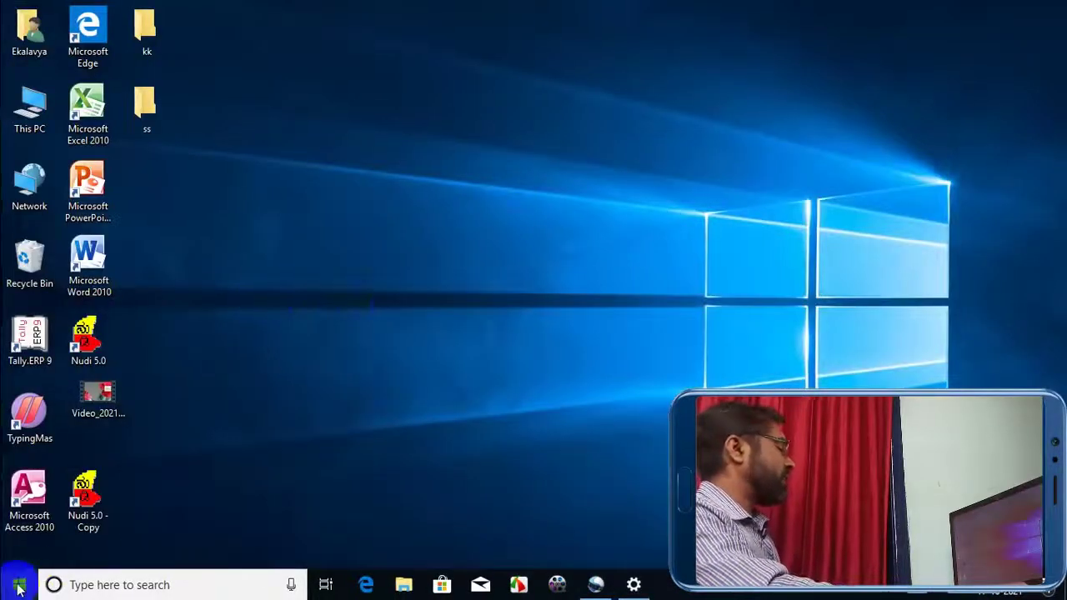
{"action": "left_click", "coordinate": [18, 588]}
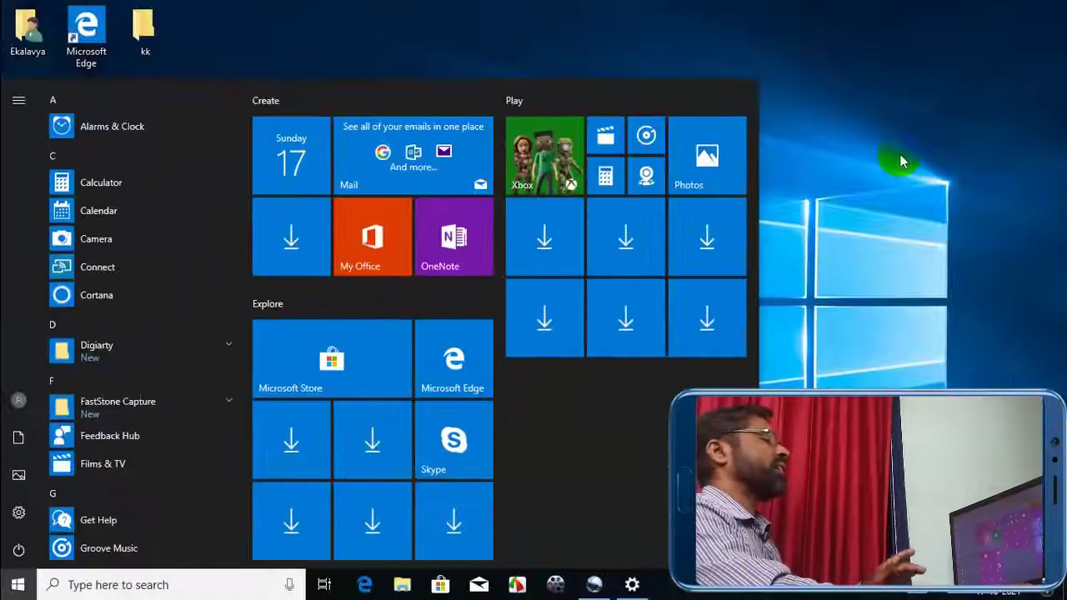
{"action": "left_click", "coordinate": [888, 148]}
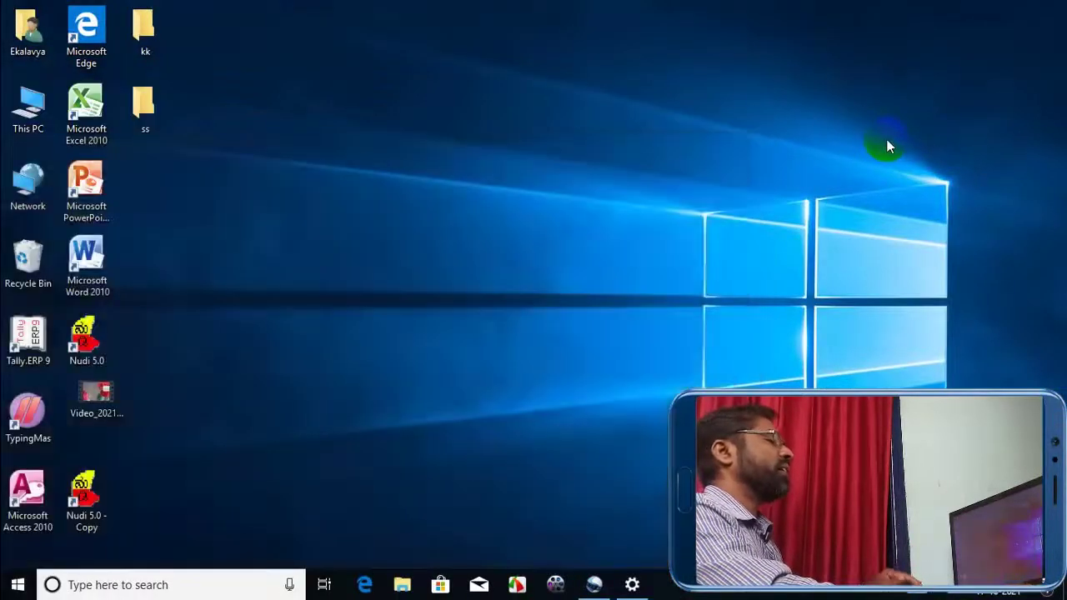
Turn showing recently added apps and most used apps back on, close Settings, and check the Start menu.
{"action": "left_click", "coordinate": [634, 585]}
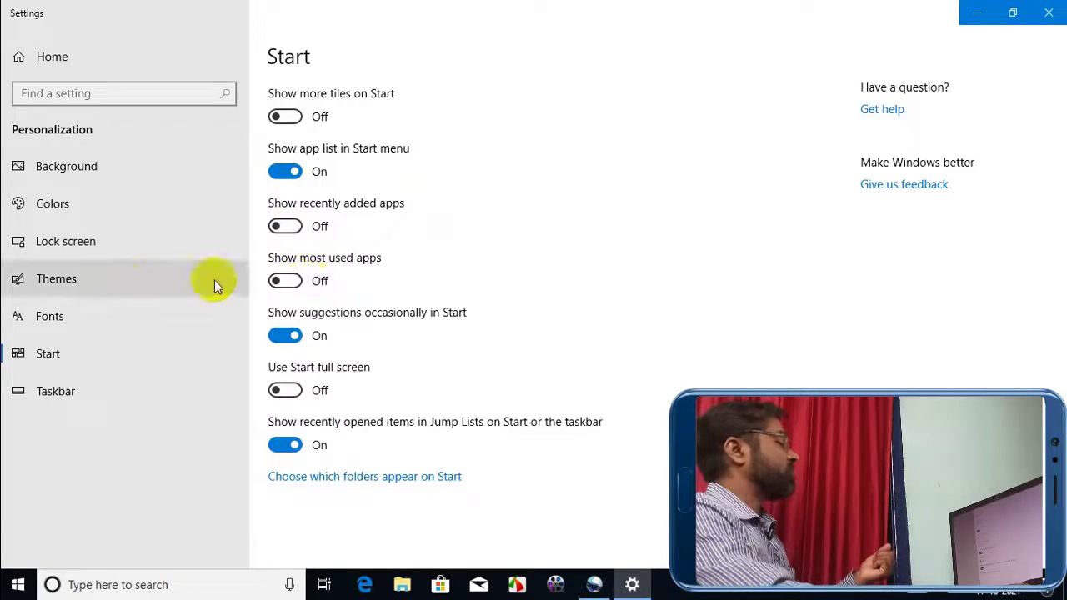
{"action": "left_click", "coordinate": [286, 226]}
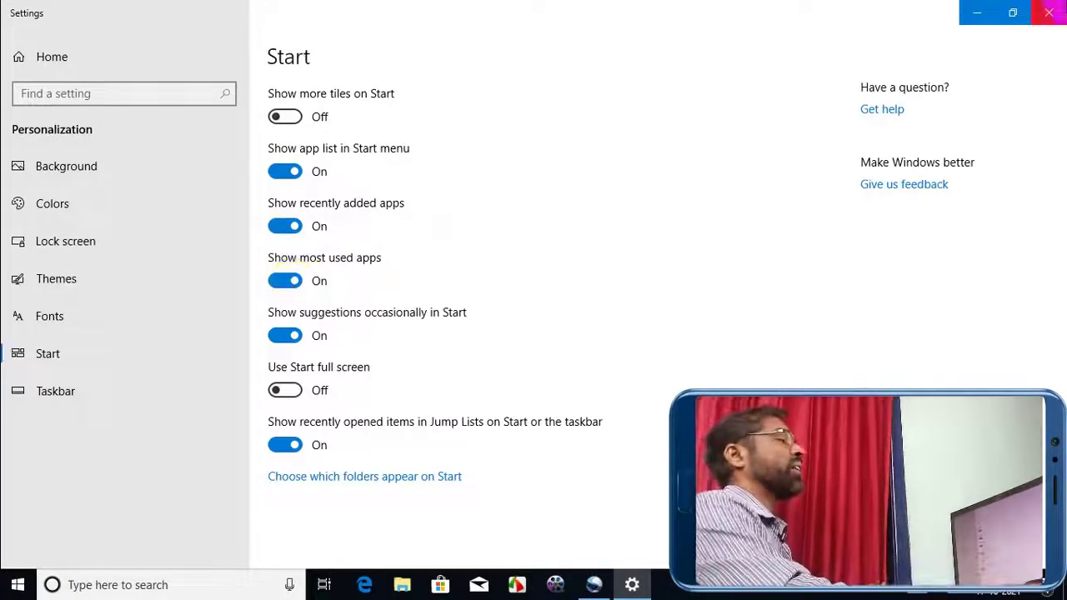
{"action": "left_click", "coordinate": [1049, 12]}
{"action": "left_click", "coordinate": [19, 584]}
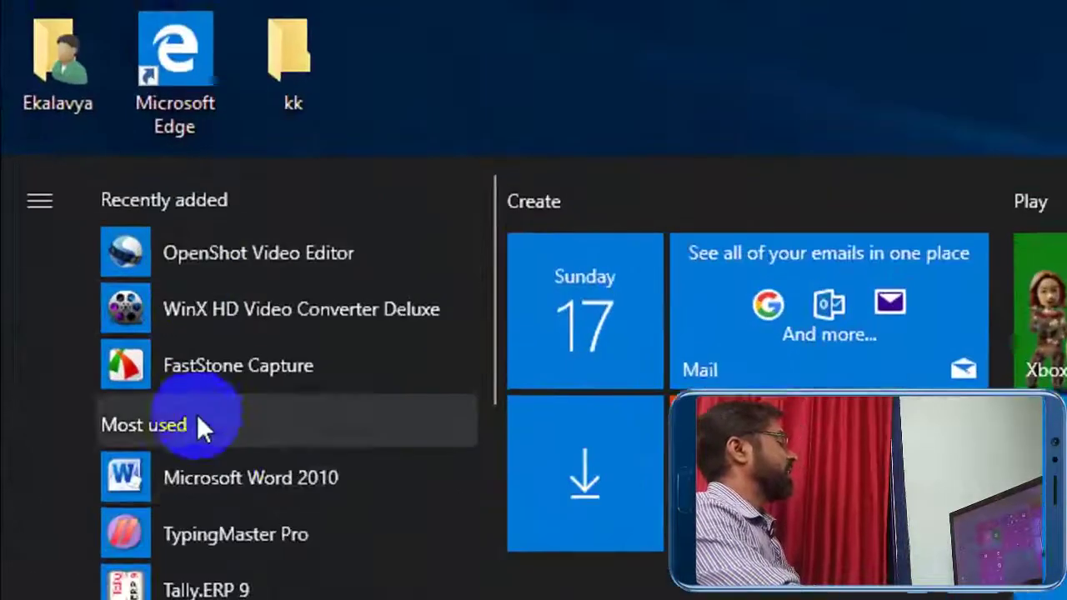
{"action": "left_click", "coordinate": [801, 154]}
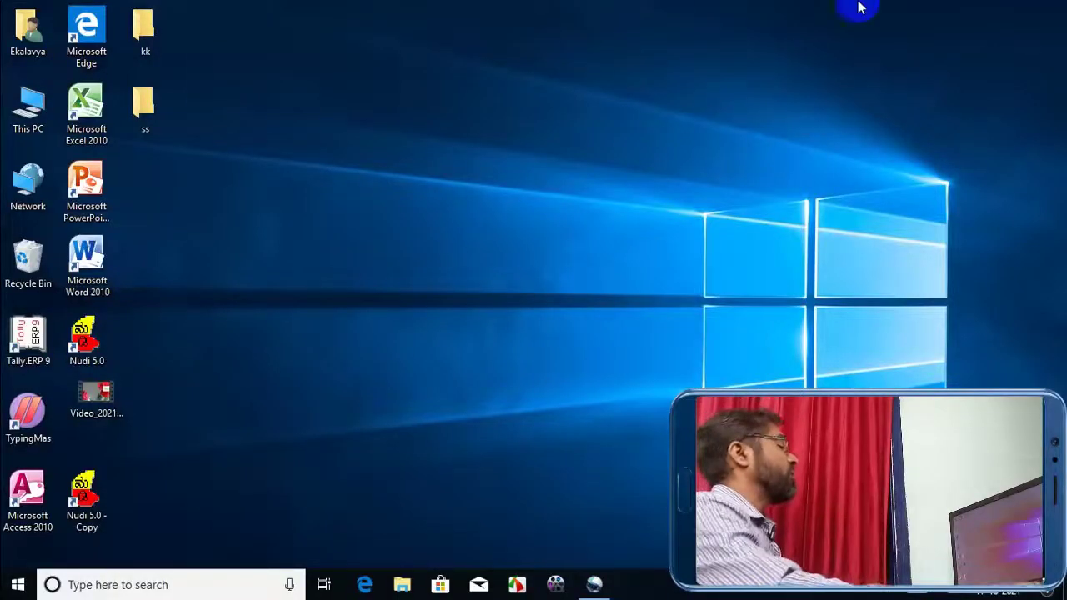
Open the kk and ss folders from the desktop, minimizing each window.
{"action": "double_click", "coordinate": [143, 29]}
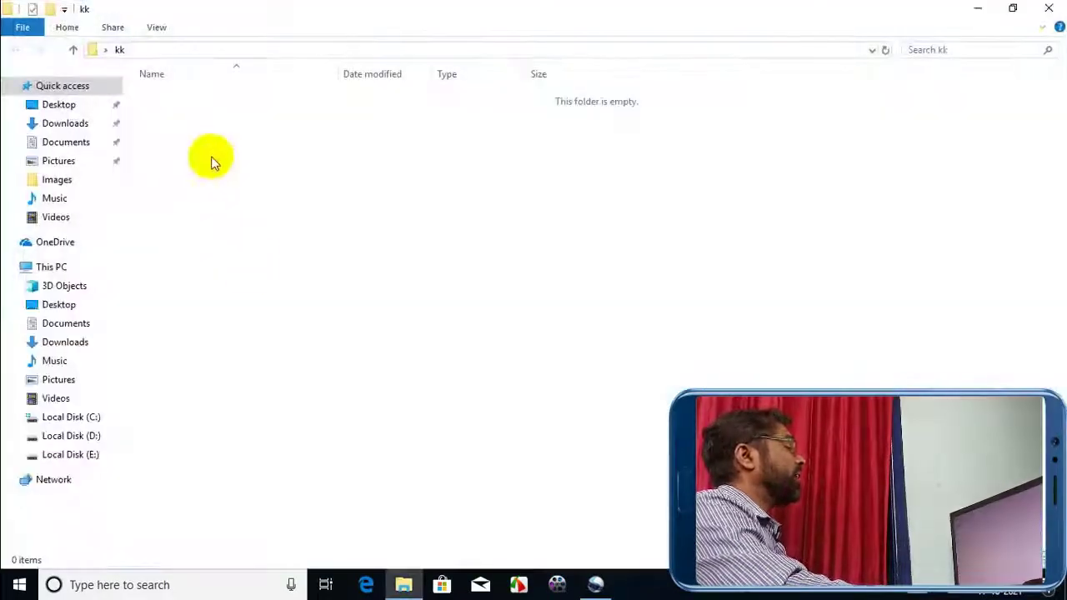
{"action": "left_click", "coordinate": [978, 12]}
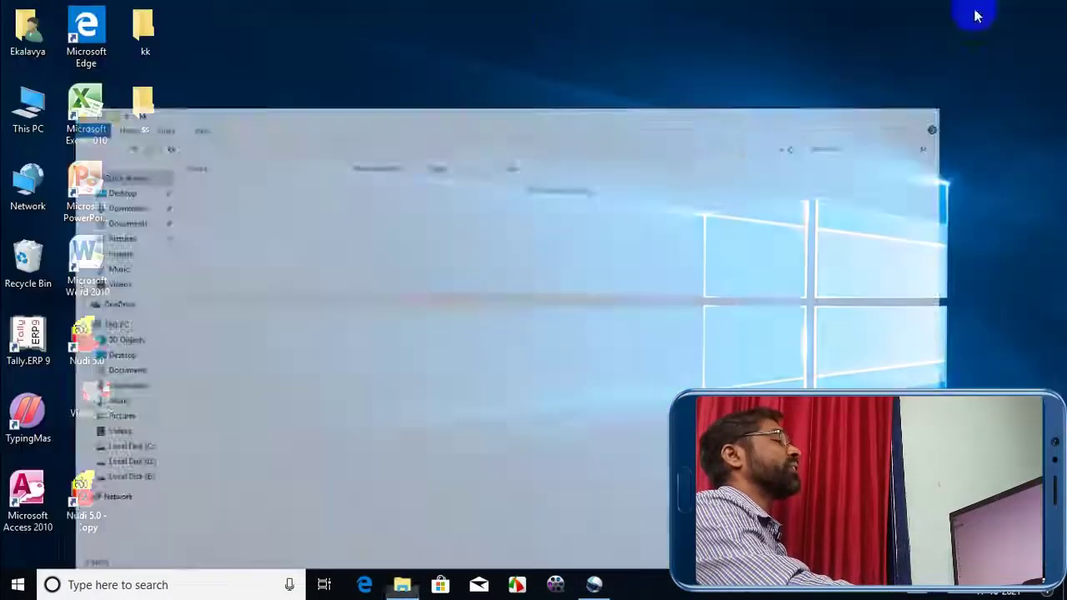
{"action": "double_click", "coordinate": [145, 106]}
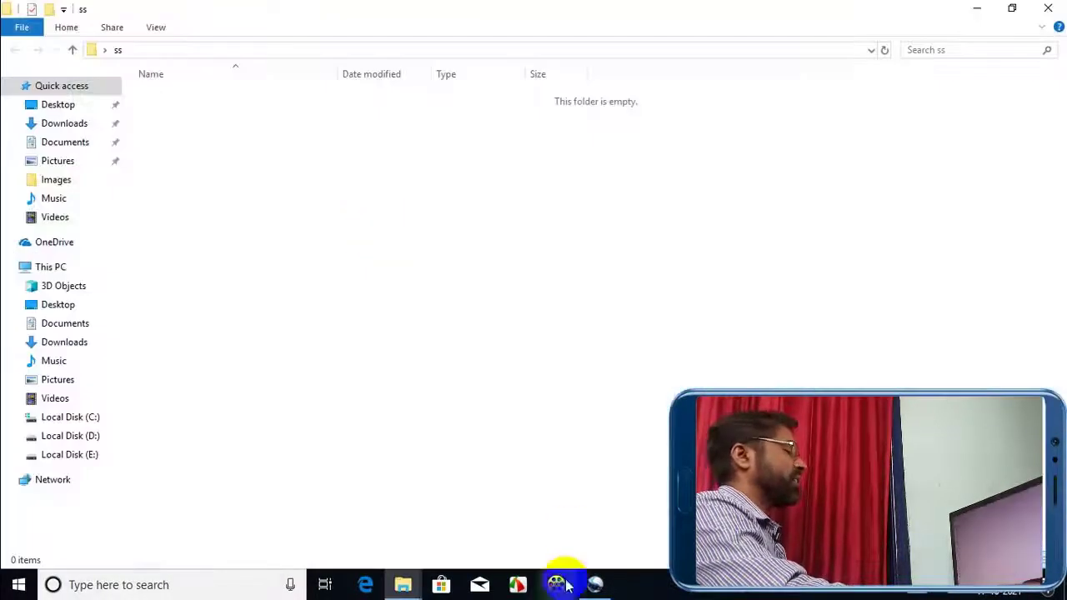
{"action": "left_click", "coordinate": [976, 10]}
Start Microsoft Word 2010, minimize it, and start Microsoft PowerPoint 2010.
{"action": "double_click", "coordinate": [92, 257]}
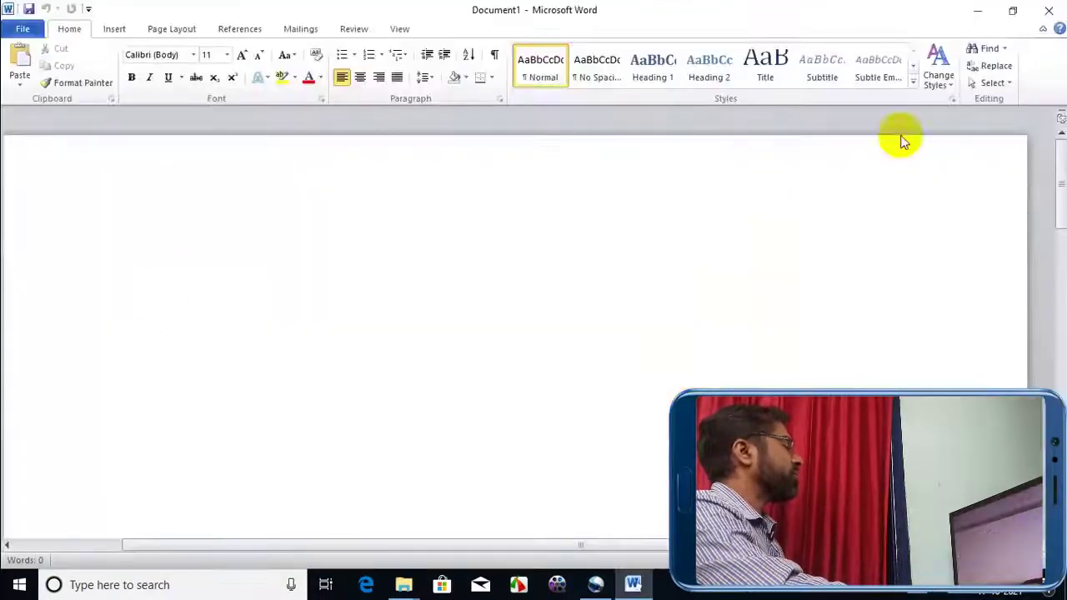
{"action": "left_click", "coordinate": [962, 12]}
{"action": "double_click", "coordinate": [86, 192]}
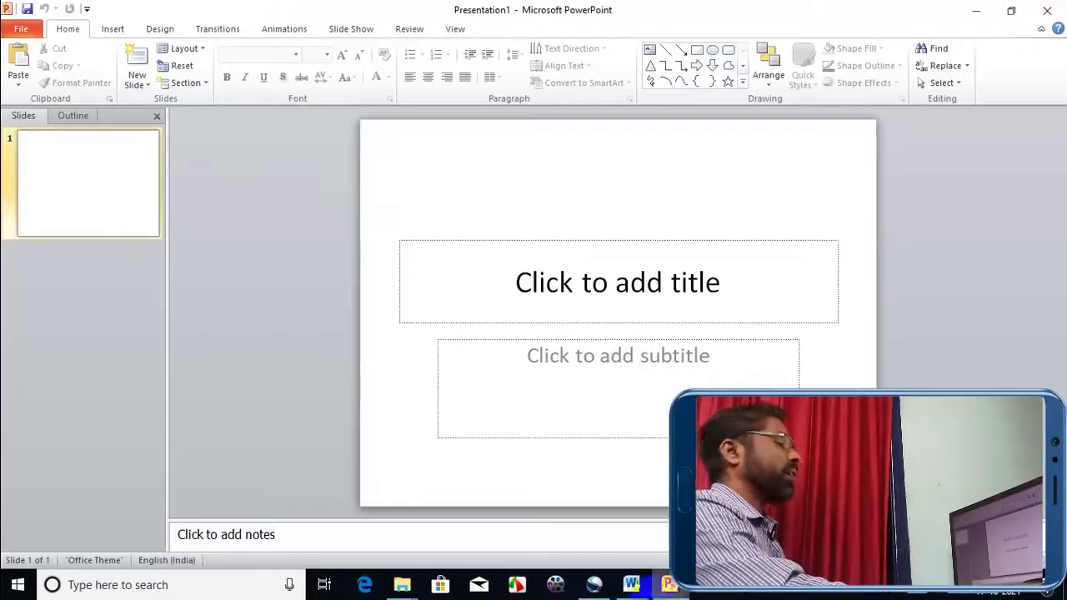
Switch through the open Word, OpenShot, ss and kk windows from the taskbar, and return to the desktop.
{"action": "left_click", "coordinate": [632, 587]}
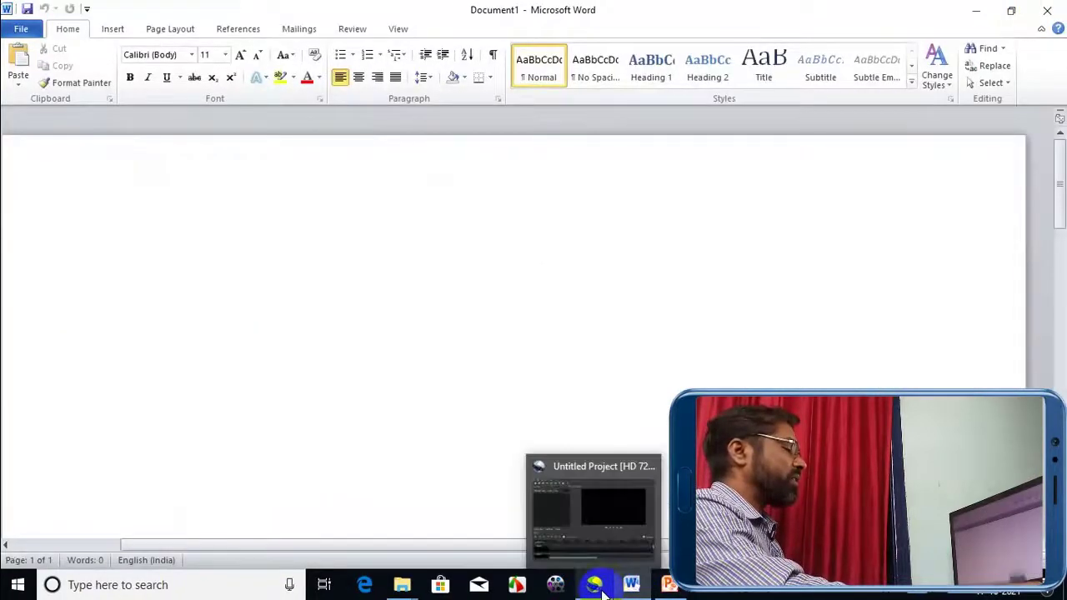
{"action": "left_click", "coordinate": [597, 587]}
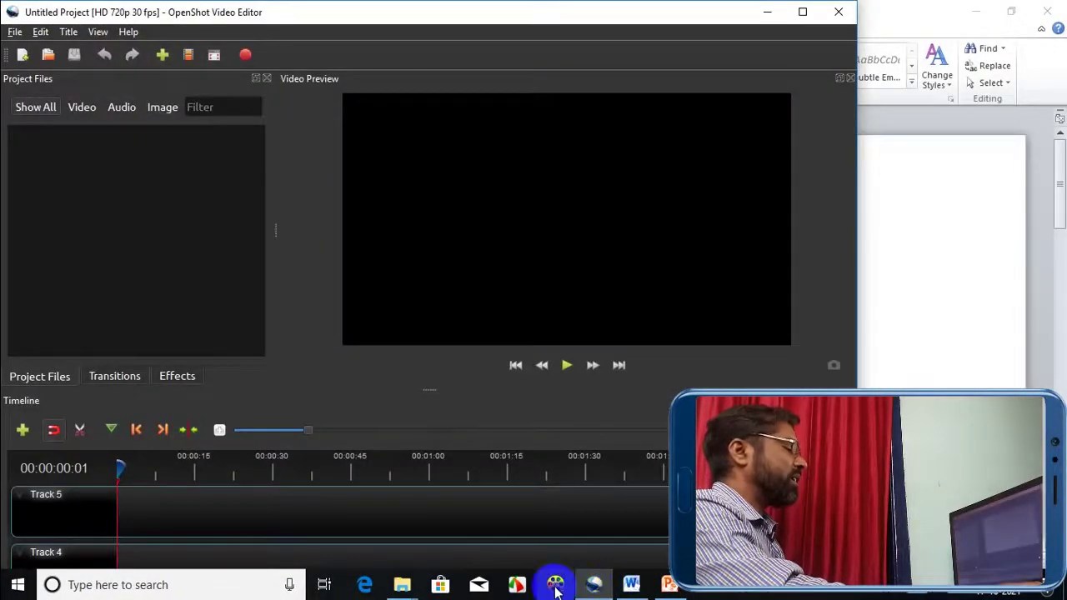
{"action": "mouse_move", "coordinate": [404, 585]}
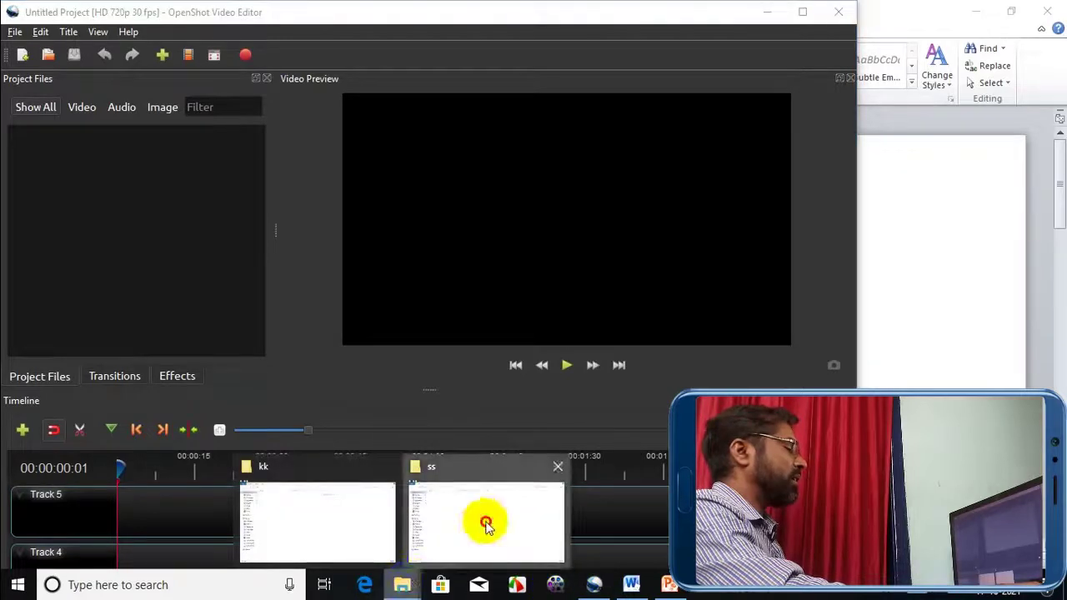
{"action": "left_click", "coordinate": [484, 520]}
{"action": "mouse_move", "coordinate": [404, 585]}
{"action": "left_click", "coordinate": [367, 537]}
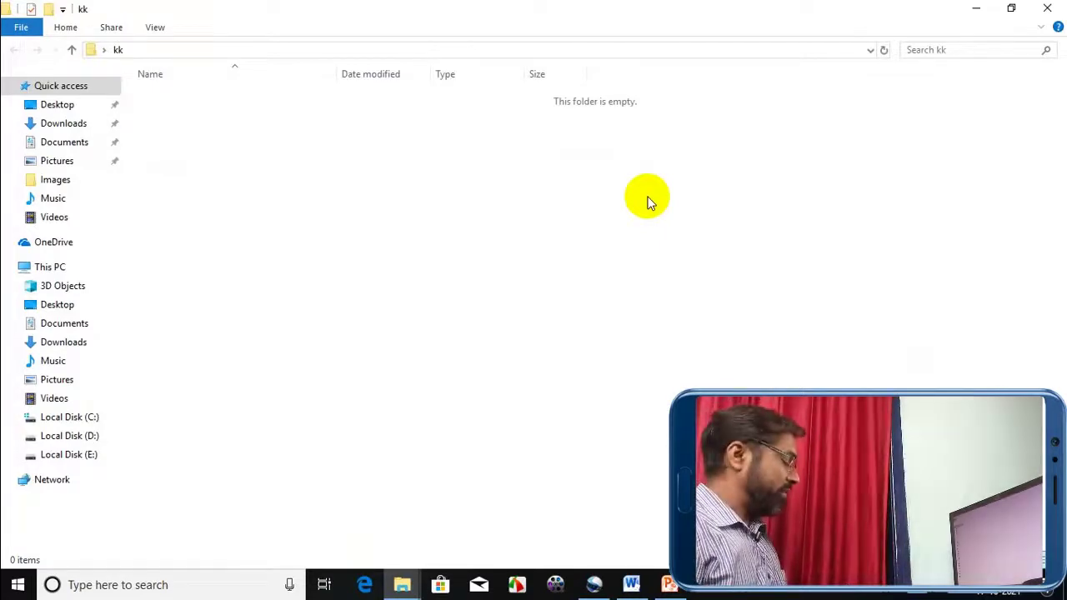
{"action": "key", "text": "super+d"}
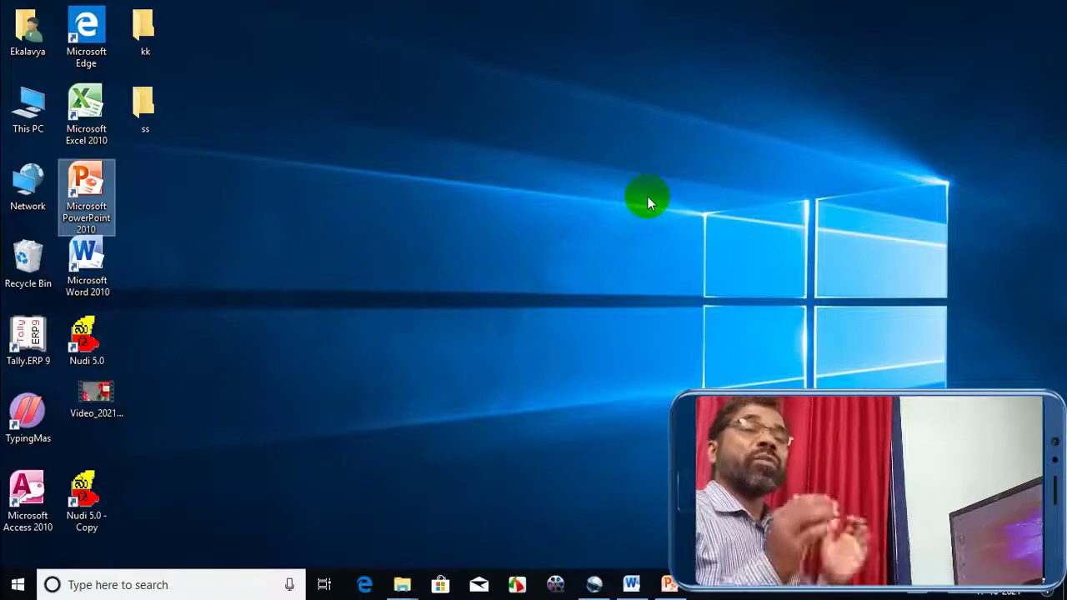
Bring up the ss folder window with the open-window switcher, and minimize it to return to the desktop.
{"action": "left_click", "coordinate": [18, 585]}
{"action": "left_click", "coordinate": [956, 324]}
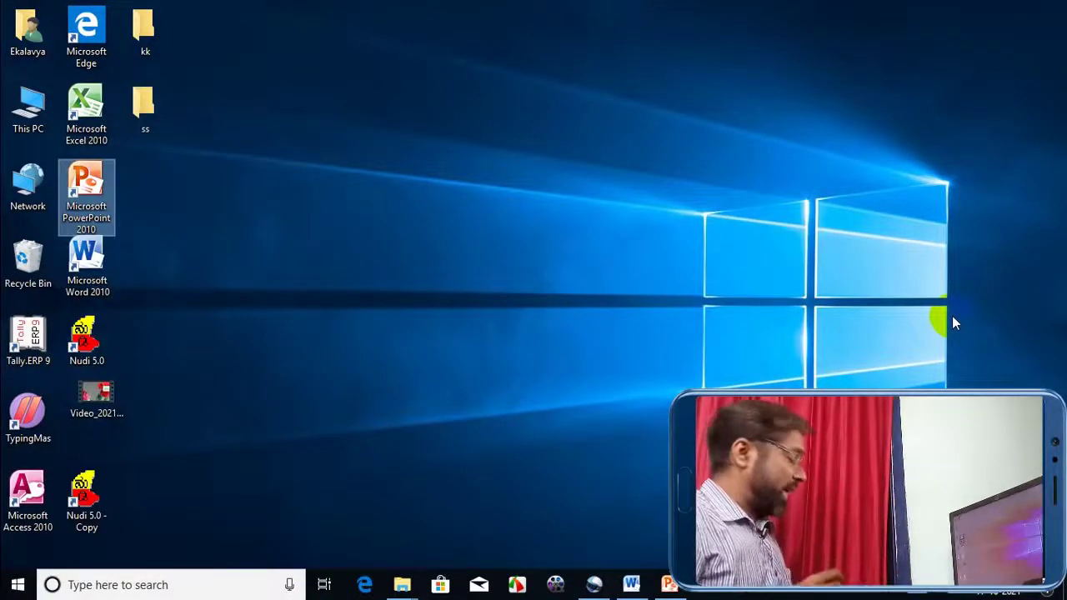
{"action": "key", "text": "alt+Tab"}
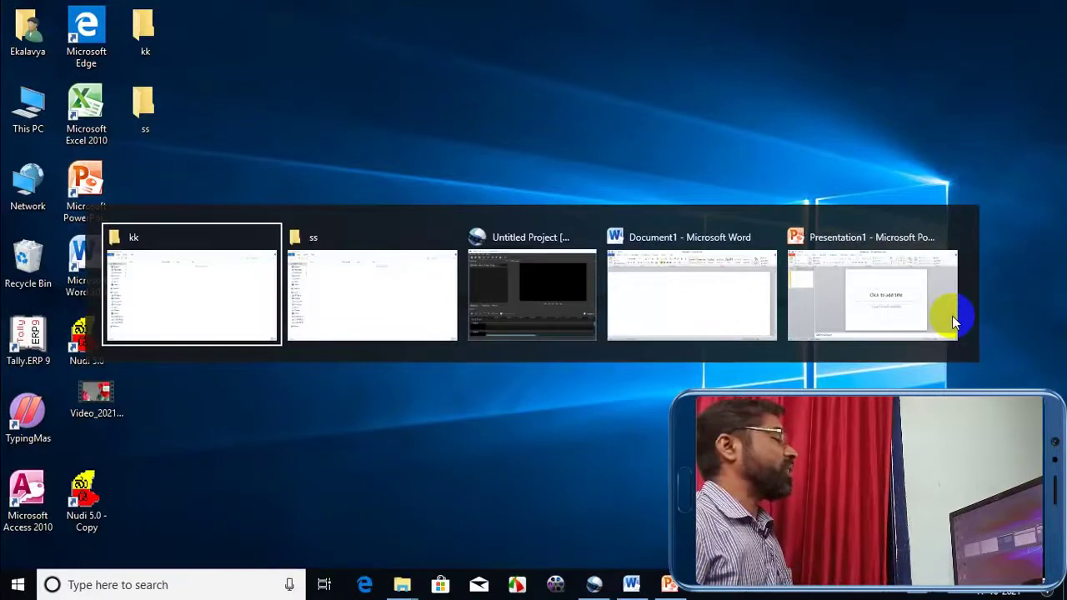
{"action": "key", "text": "alt+Tab"}
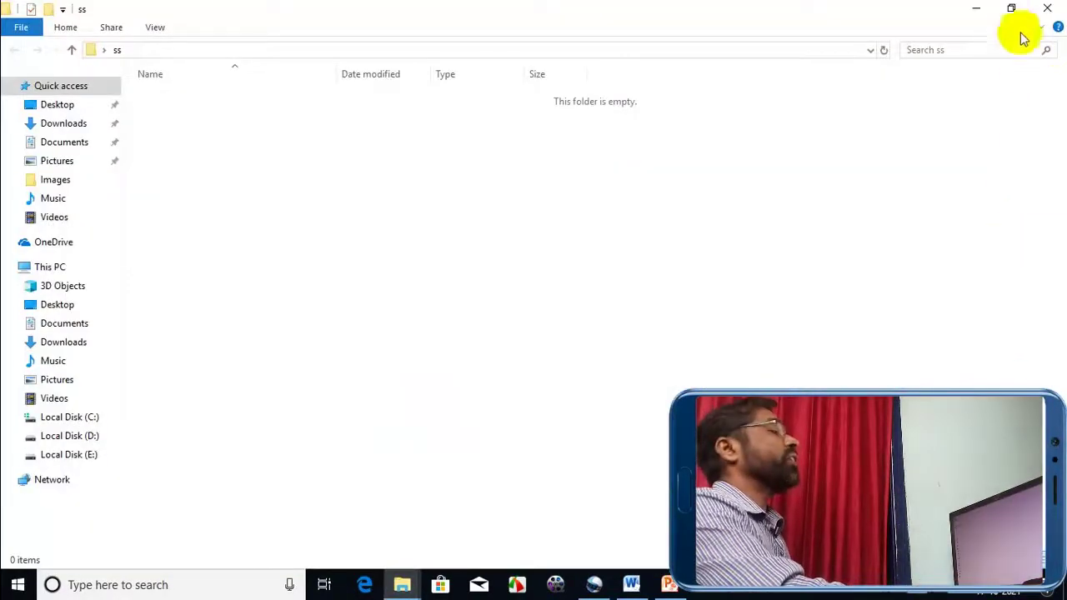
{"action": "left_click", "coordinate": [978, 9]}
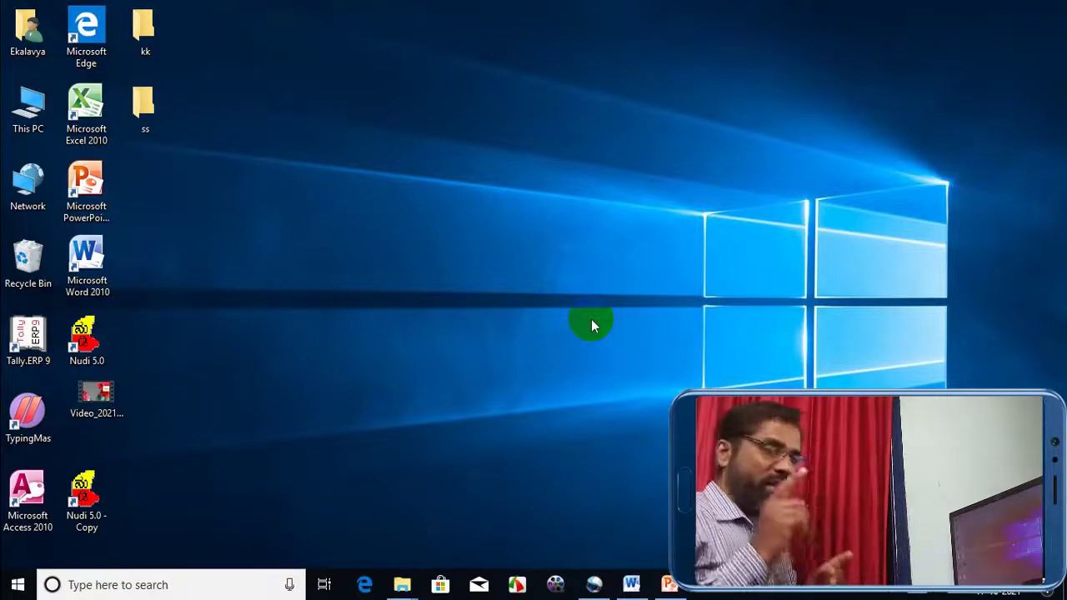
Examine the open windows and the Timeline's past activities back to 12 October in Task View, and close it.
{"action": "key", "text": "super+Tab"}
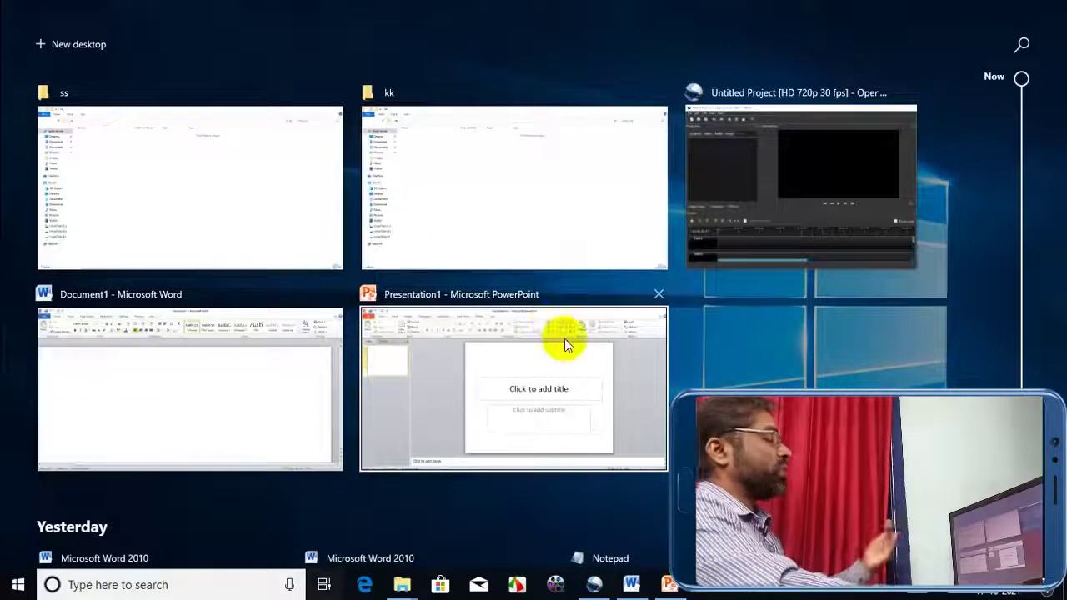
{"action": "scroll", "coordinate": [512, 278], "scroll_direction": "down", "scroll_amount": 5}
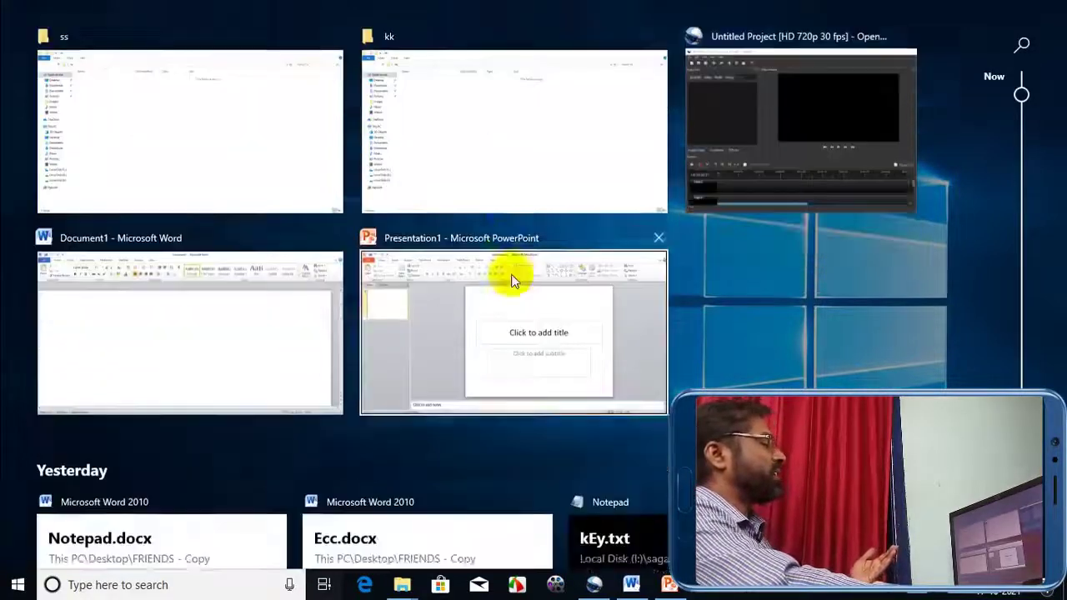
{"action": "scroll", "coordinate": [512, 287], "scroll_direction": "down", "scroll_amount": 8}
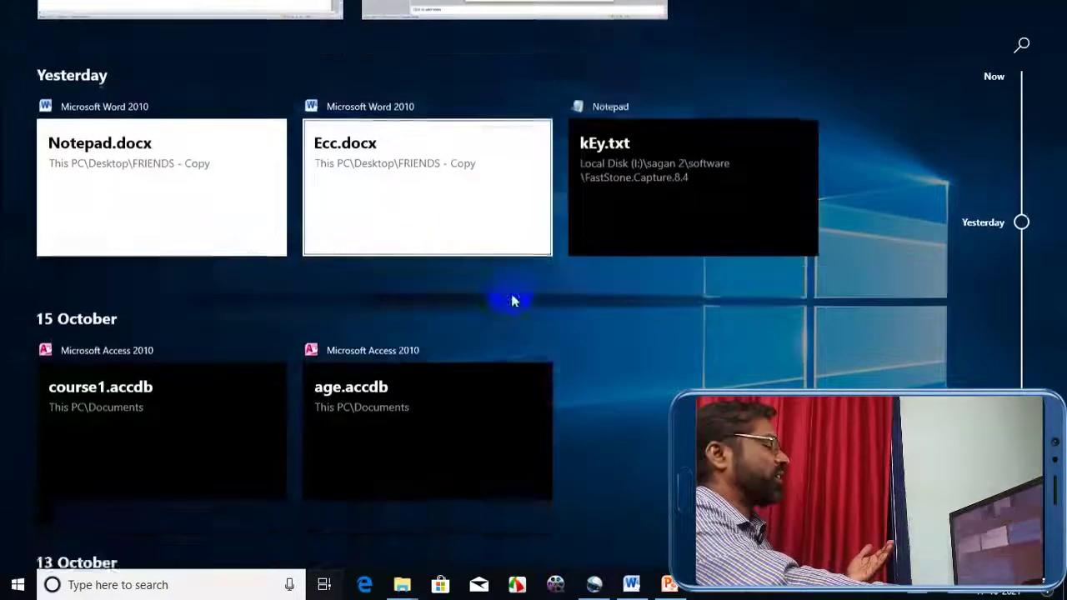
{"action": "scroll", "coordinate": [514, 316], "scroll_direction": "down", "scroll_amount": 5}
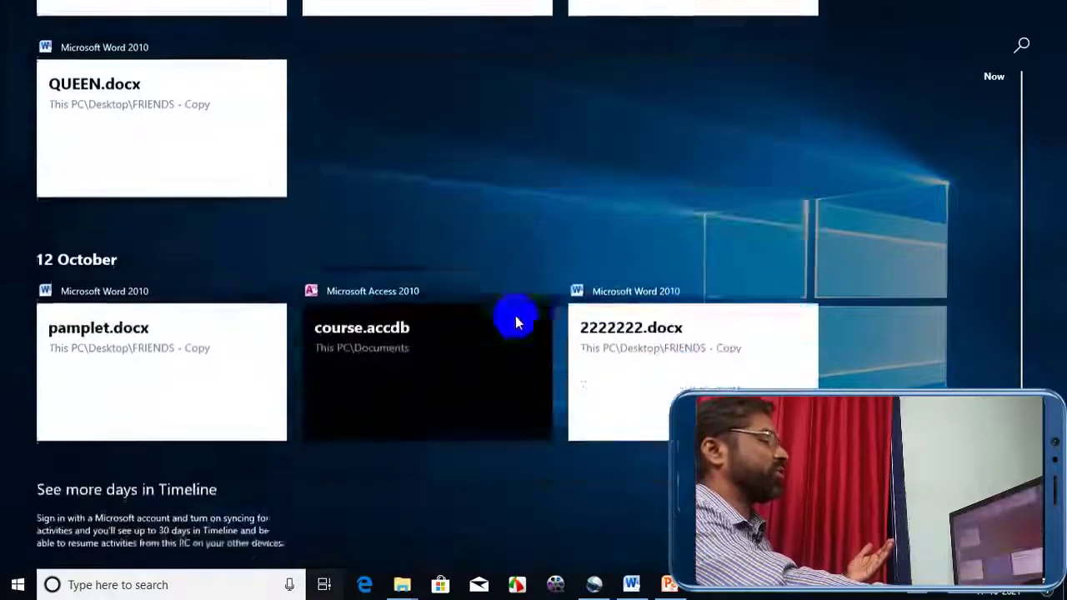
{"action": "scroll", "coordinate": [516, 320], "scroll_direction": "up", "scroll_amount": 3}
{"action": "scroll", "coordinate": [515, 320], "scroll_direction": "up", "scroll_amount": 15}
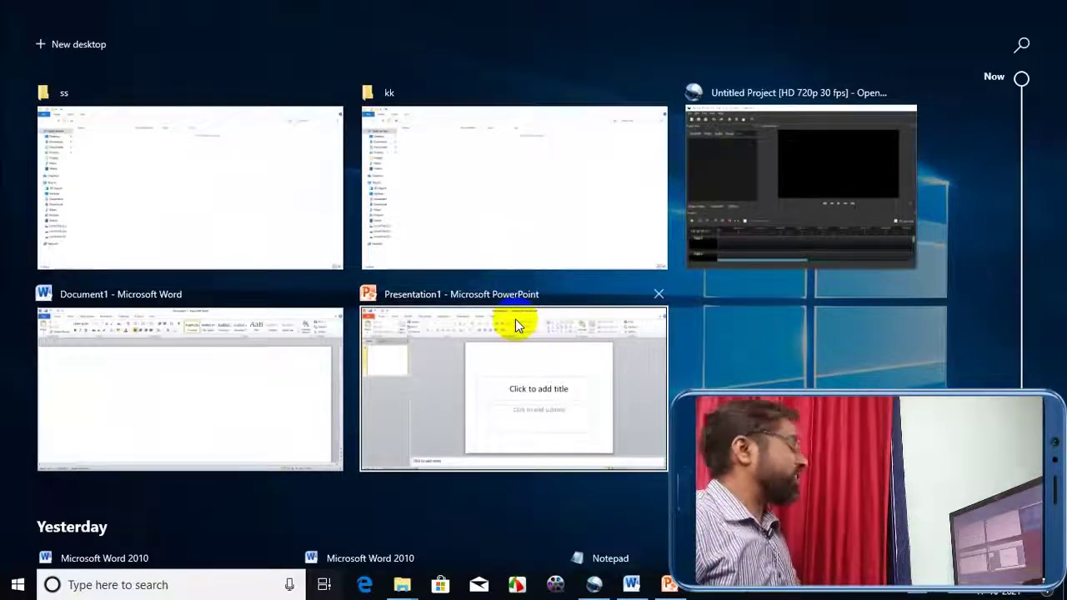
{"action": "key", "text": "Escape"}
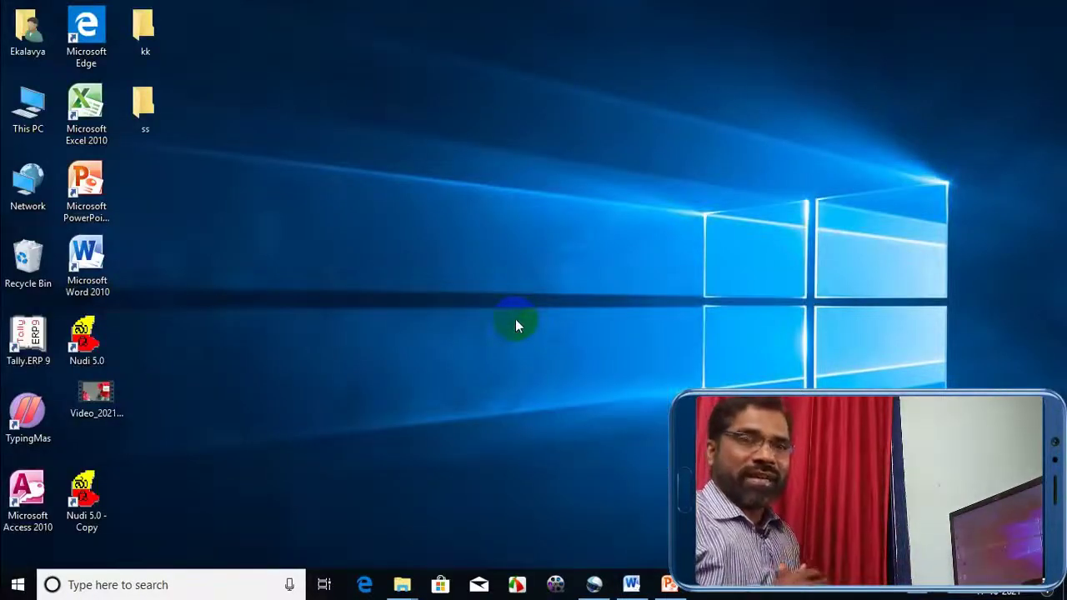